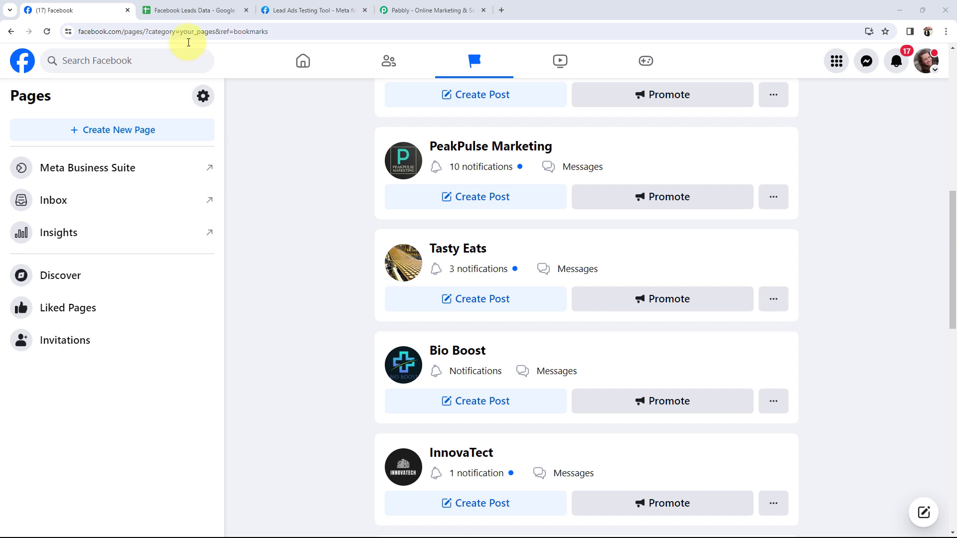
# Switch to the Facebook Leads Data spreadsheet to examine its column headers, and return to the Facebook pages list
pyautogui.click(202, 10)
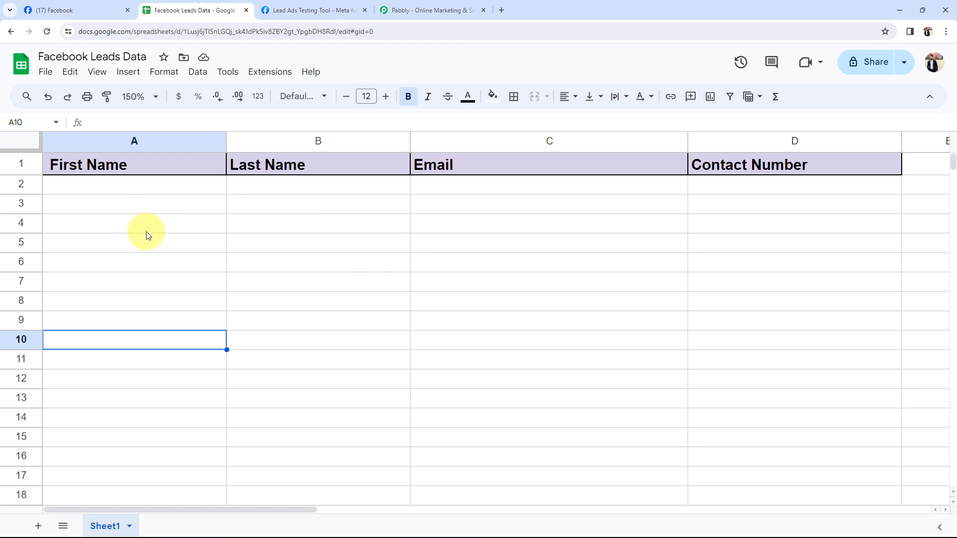
pyautogui.click(143, 205)
pyautogui.click(423, 206)
pyautogui.click(725, 205)
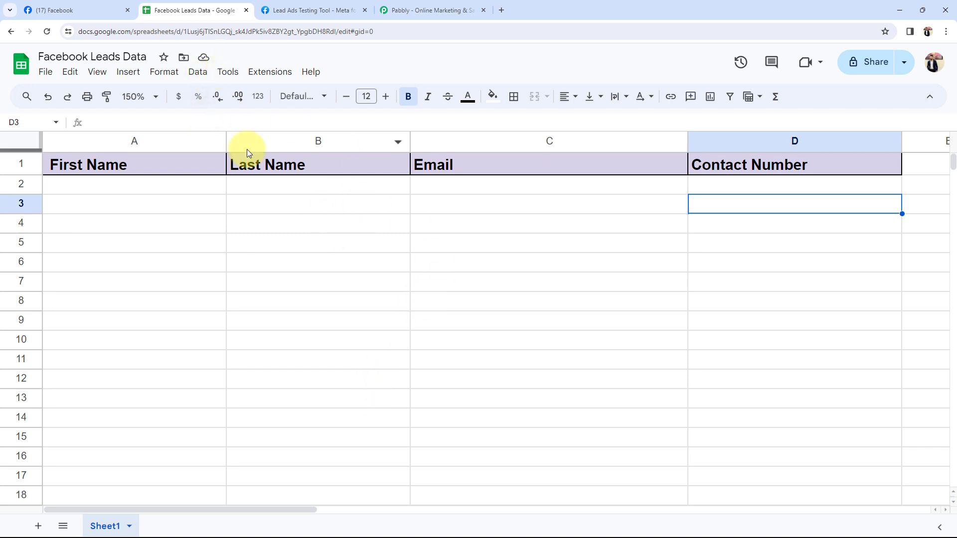
pyautogui.click(102, 9)
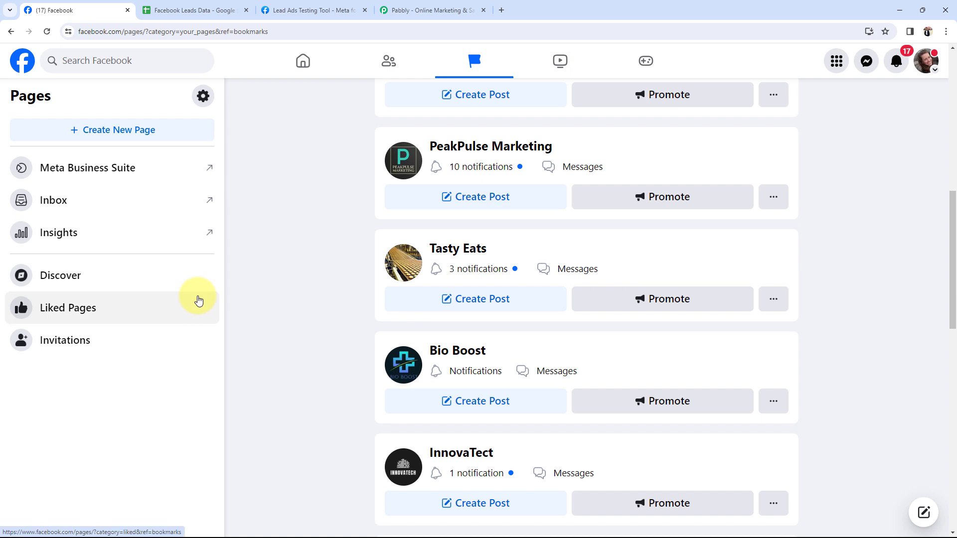
# Switch to the Pabbly website, sign in and open the Pabbly Connect dashboard
pyautogui.click(423, 9)
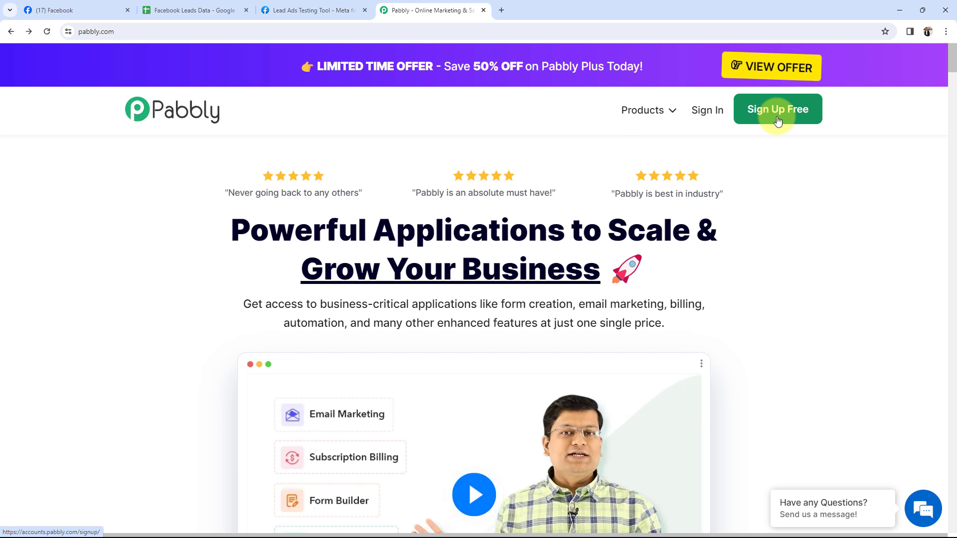
pyautogui.click(692, 111)
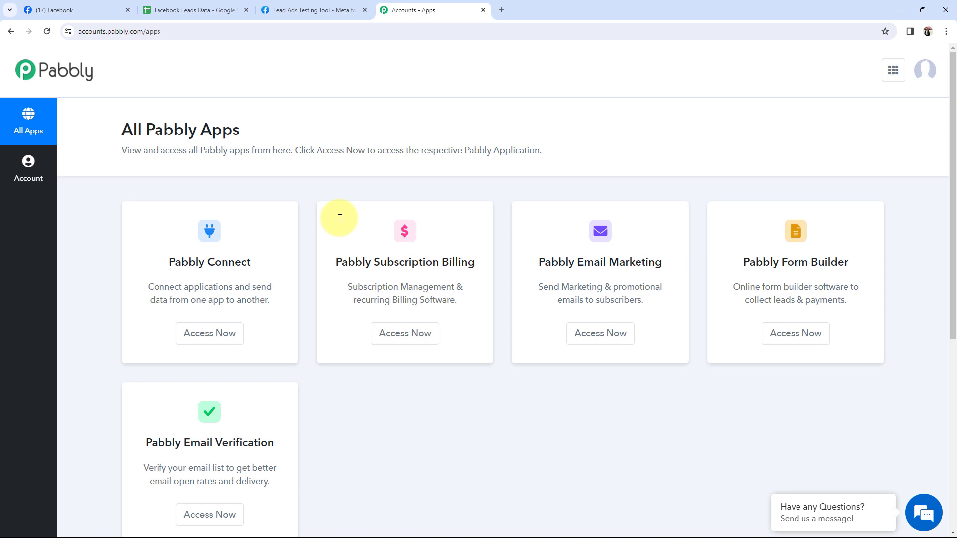
pyautogui.moveTo(168, 262); pyautogui.dragTo(256, 259)
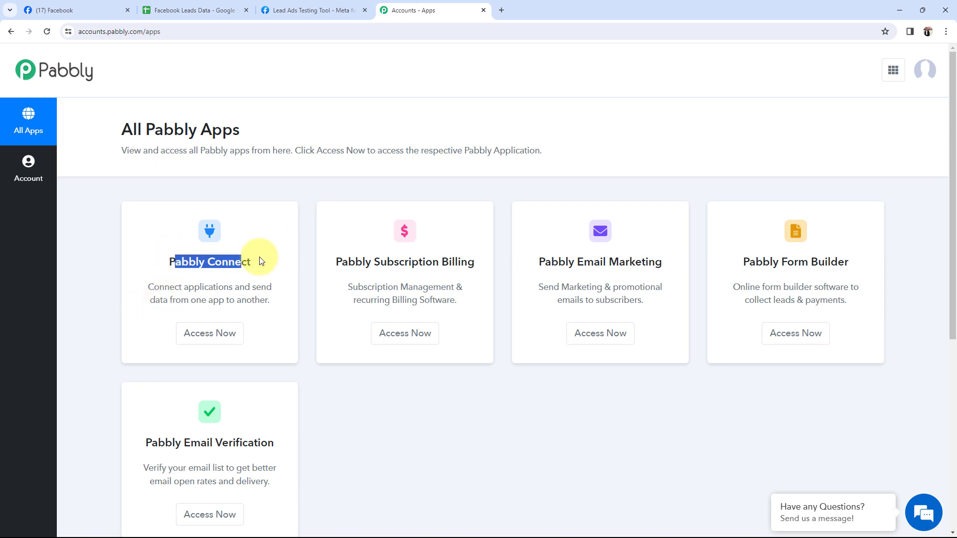
pyautogui.click(222, 346)
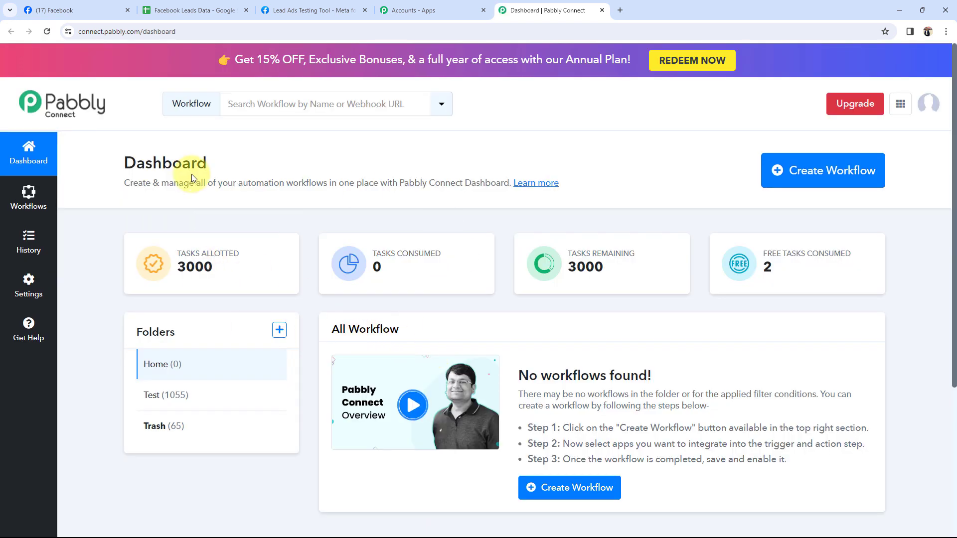
pyautogui.moveTo(119, 154); pyautogui.dragTo(267, 156)
pyautogui.click(253, 172)
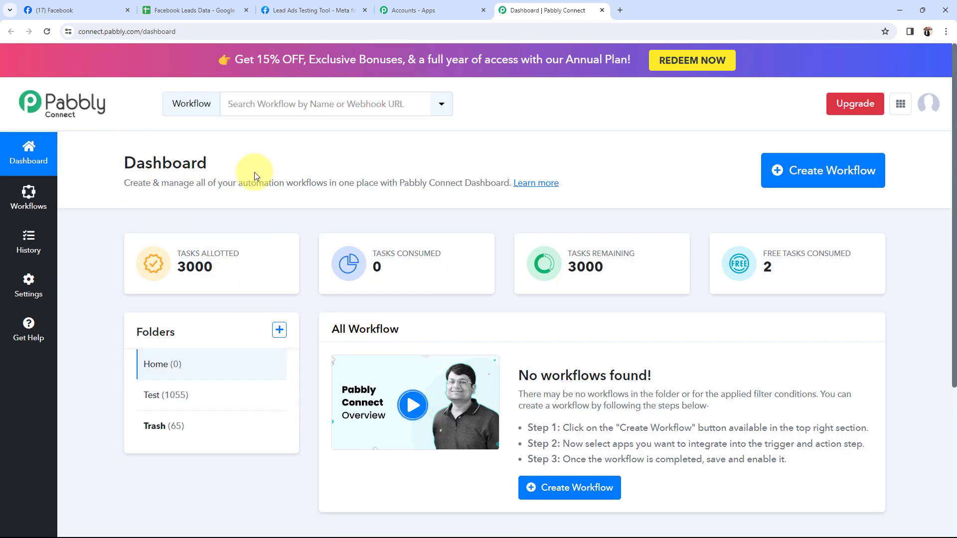
# Create a workflow named "Add Facebook Leads to Google Sheets for Performance Marketing Agency" in the Home folder and collapse its trigger section
pyautogui.click(776, 169)
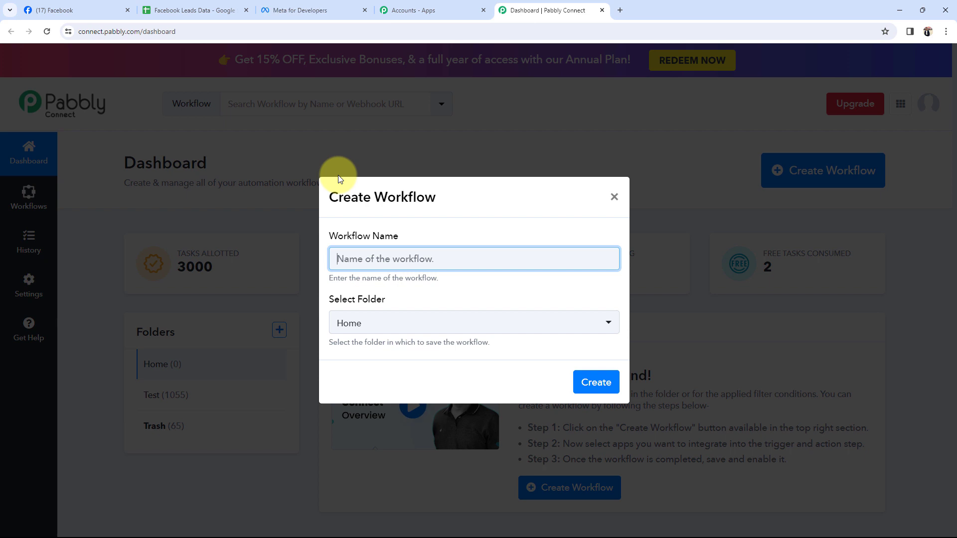
pyautogui.hotkey('ctrl', 'v')
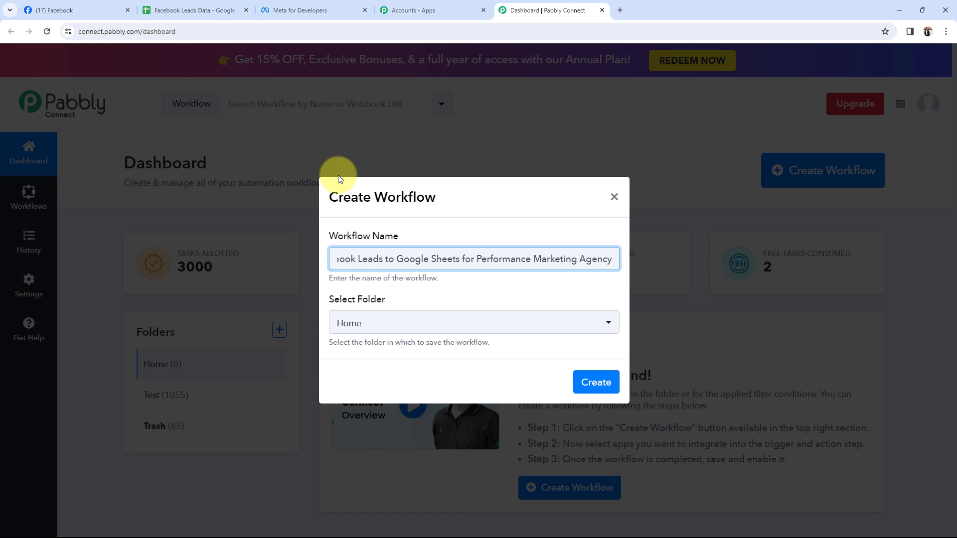
pyautogui.click(381, 329)
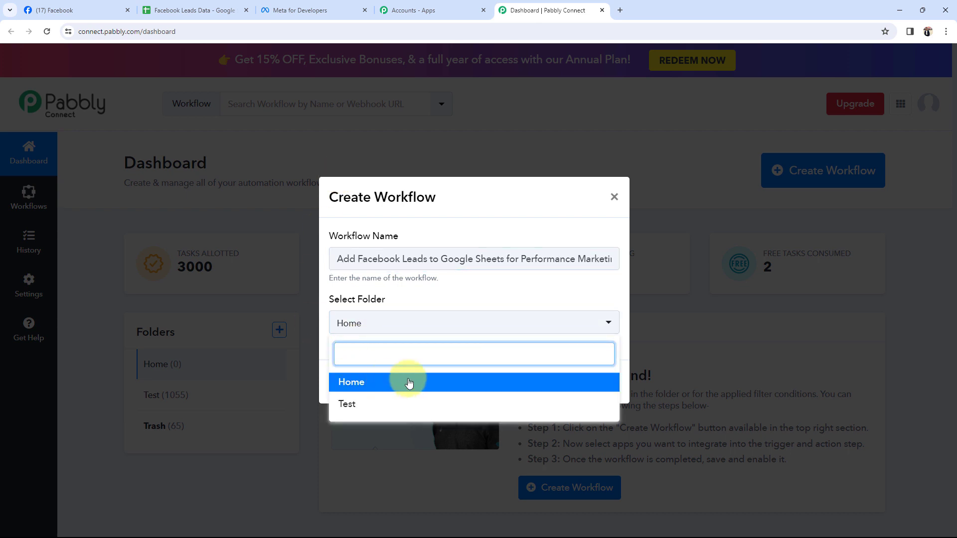
pyautogui.click(388, 387)
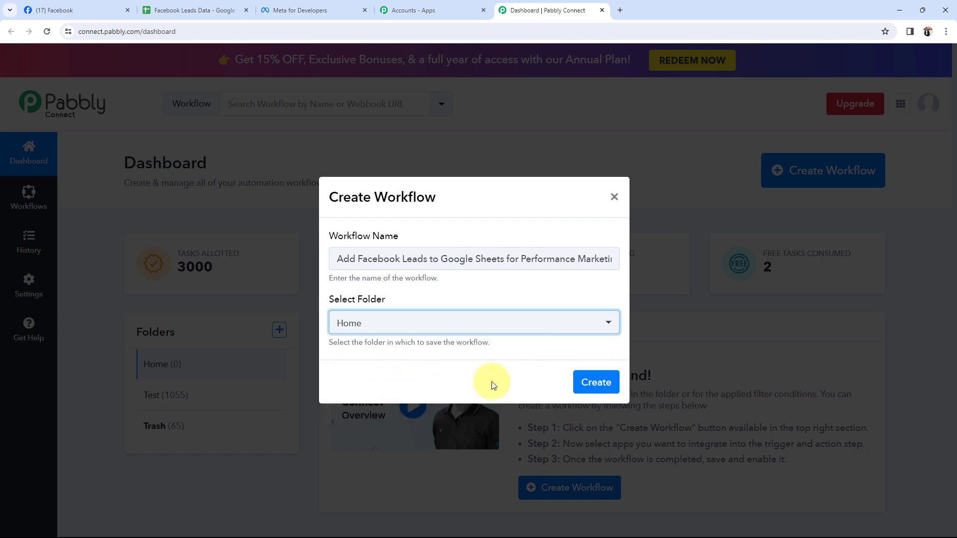
pyautogui.click(594, 384)
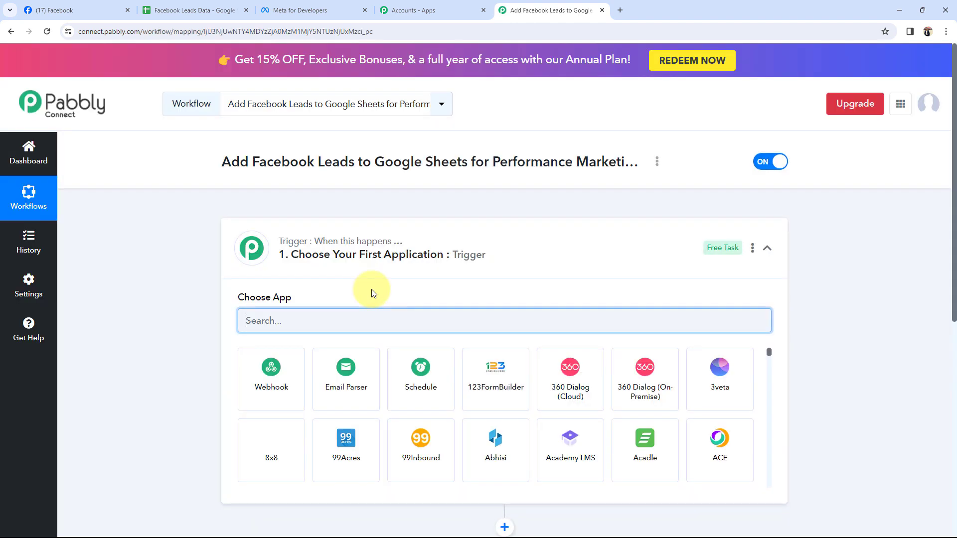
pyautogui.click(448, 237)
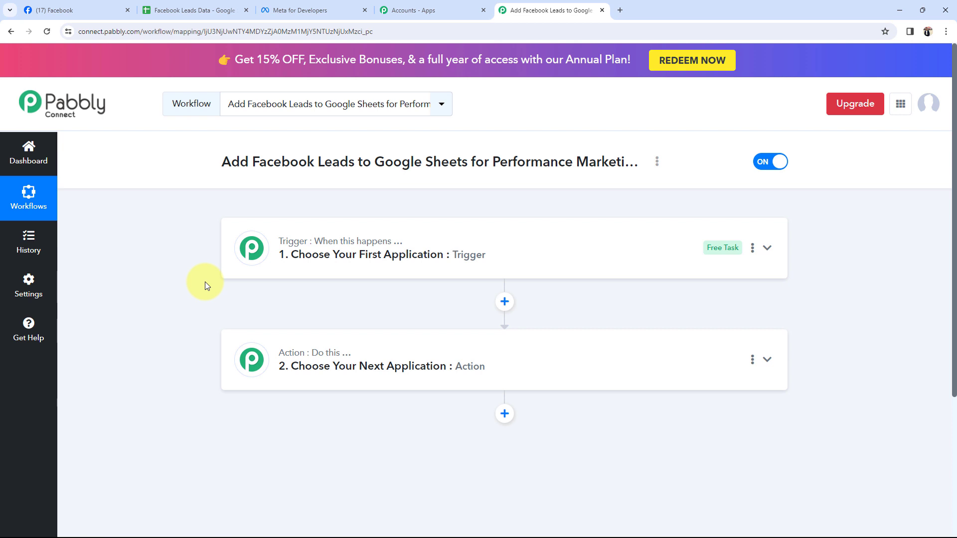
# Switch to Facebook and open the PeakPulse Marketing page to examine it
pyautogui.click(28, 10)
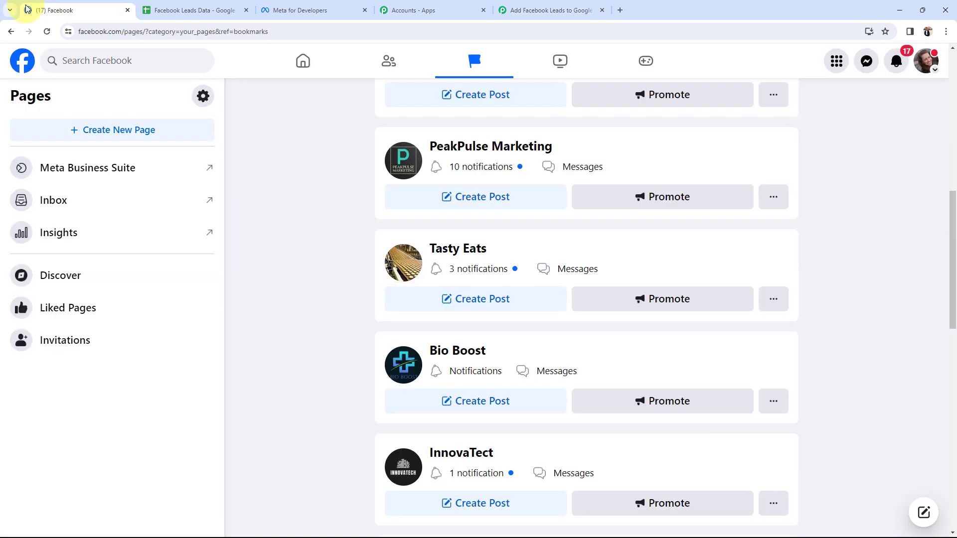
pyautogui.click(445, 145)
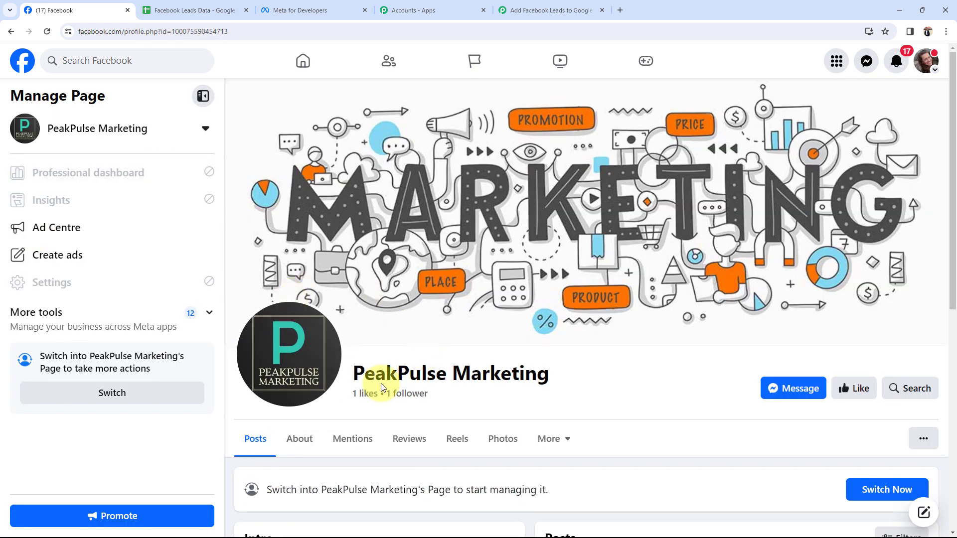
pyautogui.moveTo(359, 372); pyautogui.dragTo(502, 375)
pyautogui.click(591, 402)
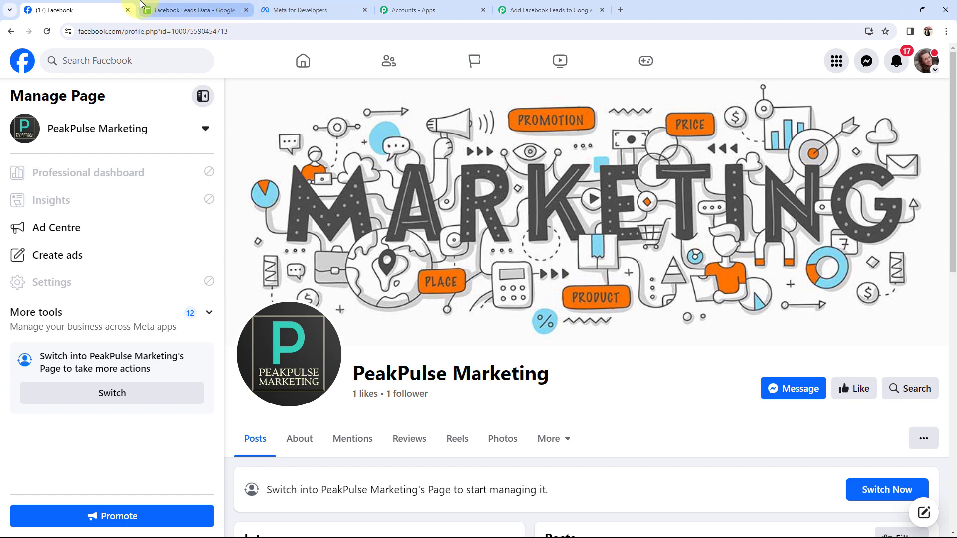
# Switch to the Facebook Leads Data spreadsheet and examine the rows beneath the First Name header
pyautogui.click(170, 12)
pyautogui.click(155, 190)
pyautogui.click(167, 243)
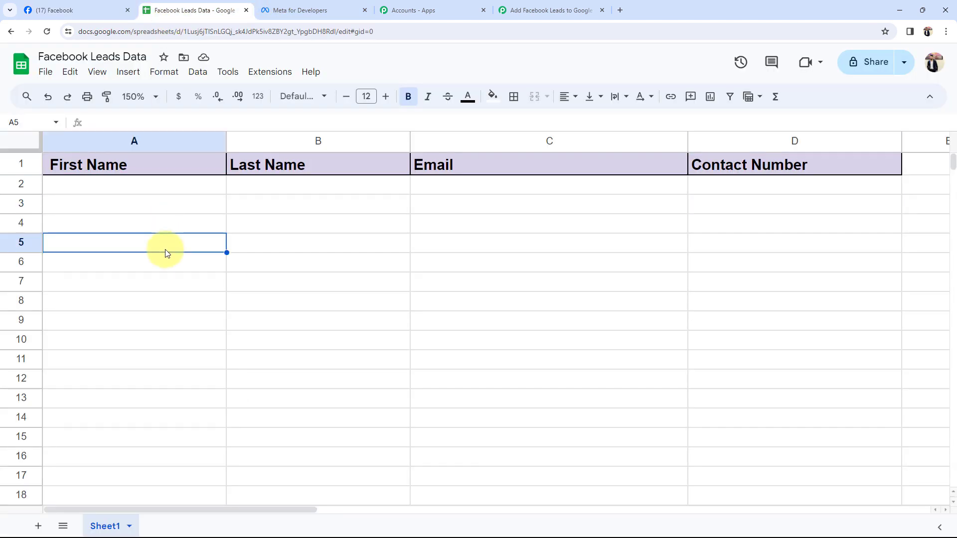
pyautogui.click(188, 303)
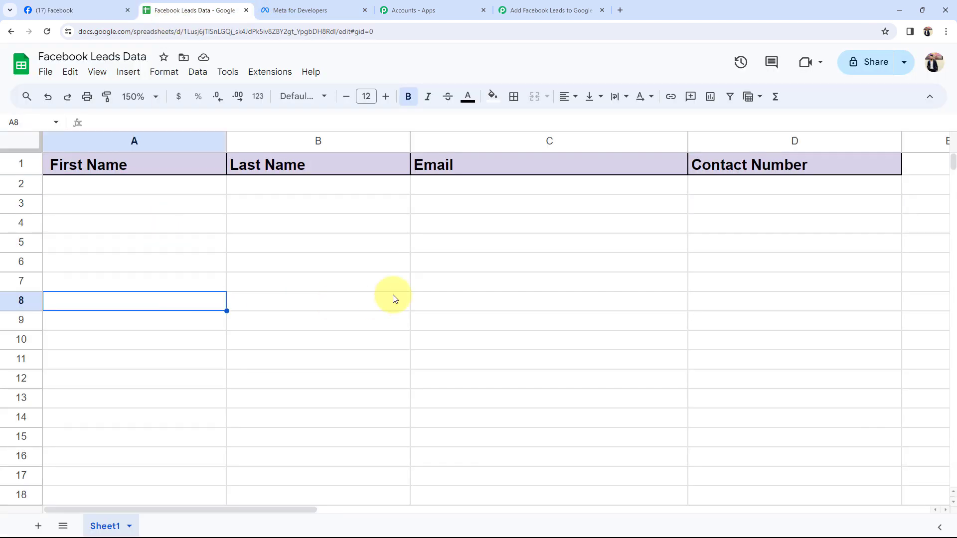
# Switch back to the Pabbly Connect workflow and set its trigger to Facebook Lead Ads with the New Lead (Instant) event
pyautogui.click(528, 10)
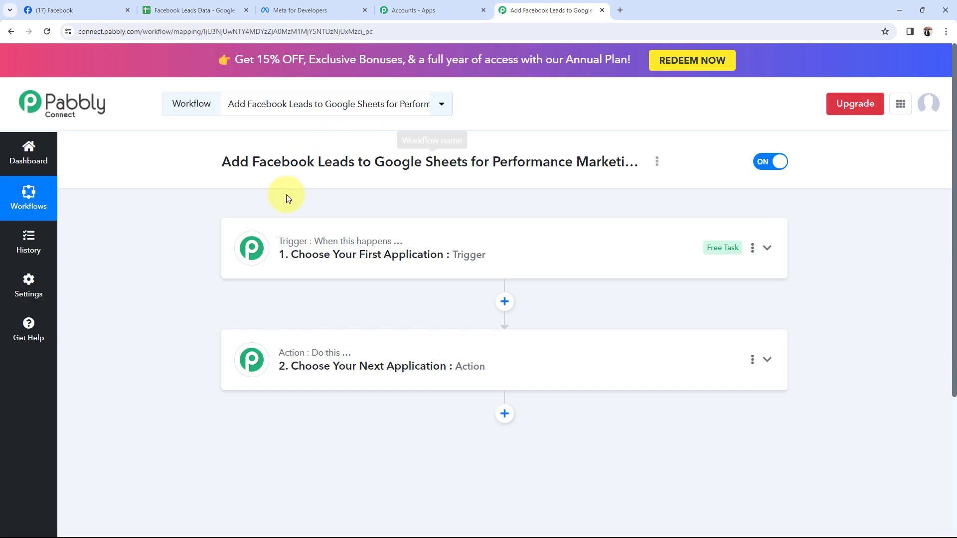
pyautogui.click(269, 232)
pyautogui.click(269, 317)
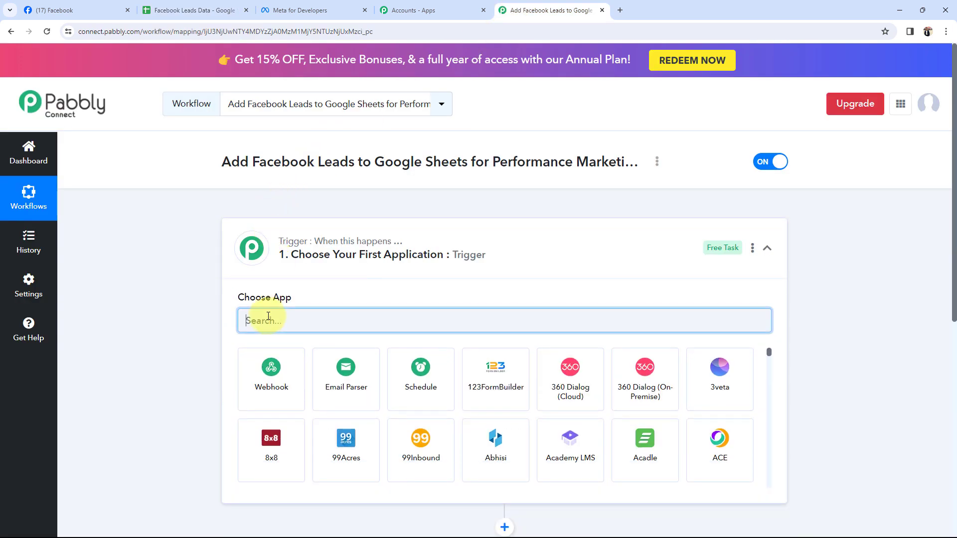
pyautogui.write('faceb')
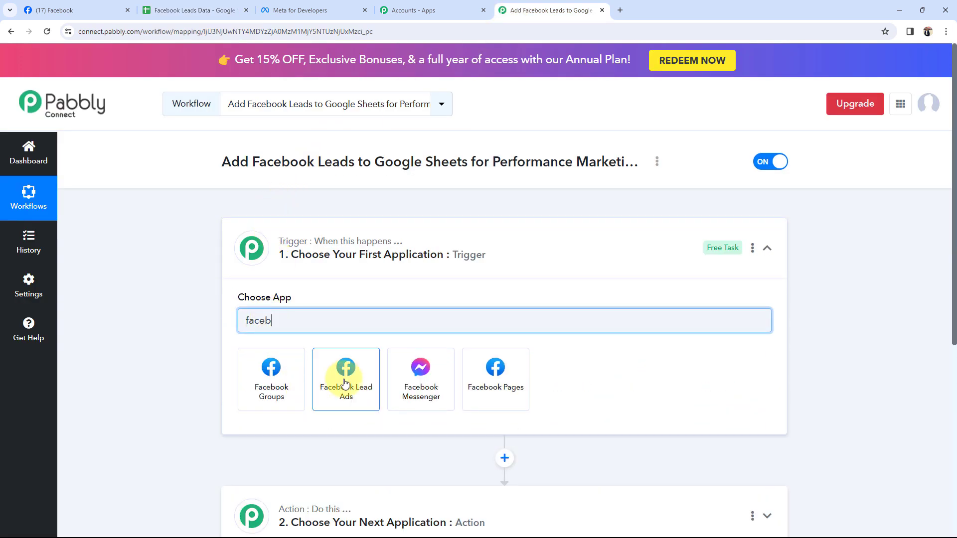
pyautogui.click(320, 379)
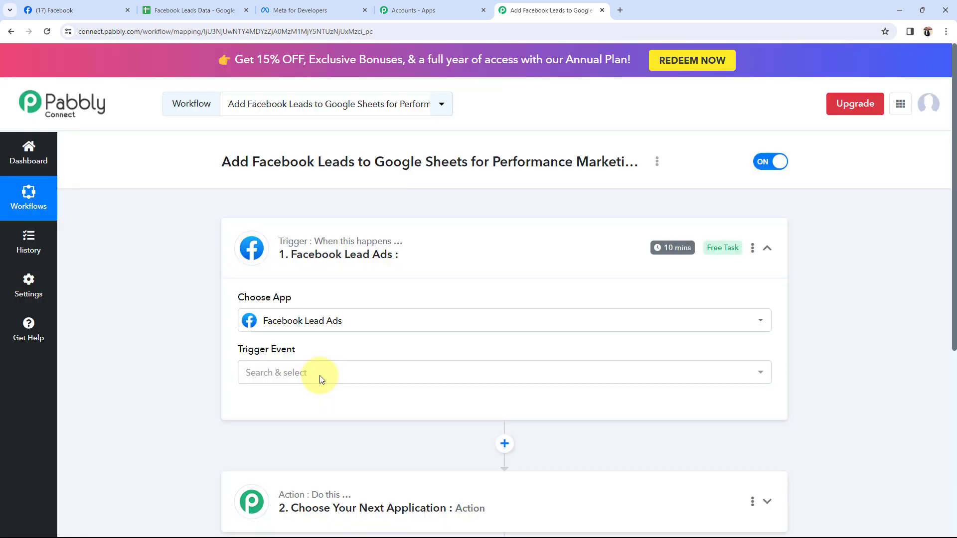
pyautogui.click(319, 378)
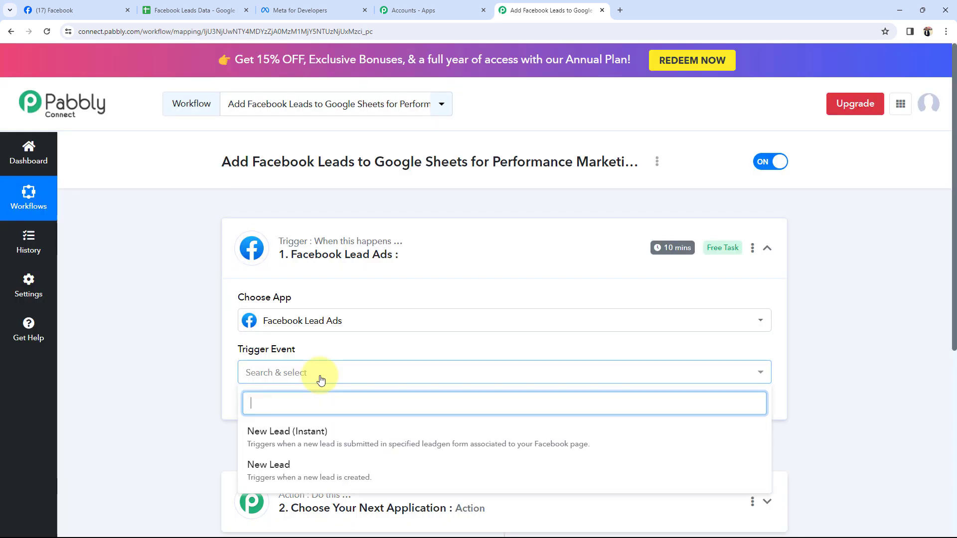
pyautogui.click(308, 441)
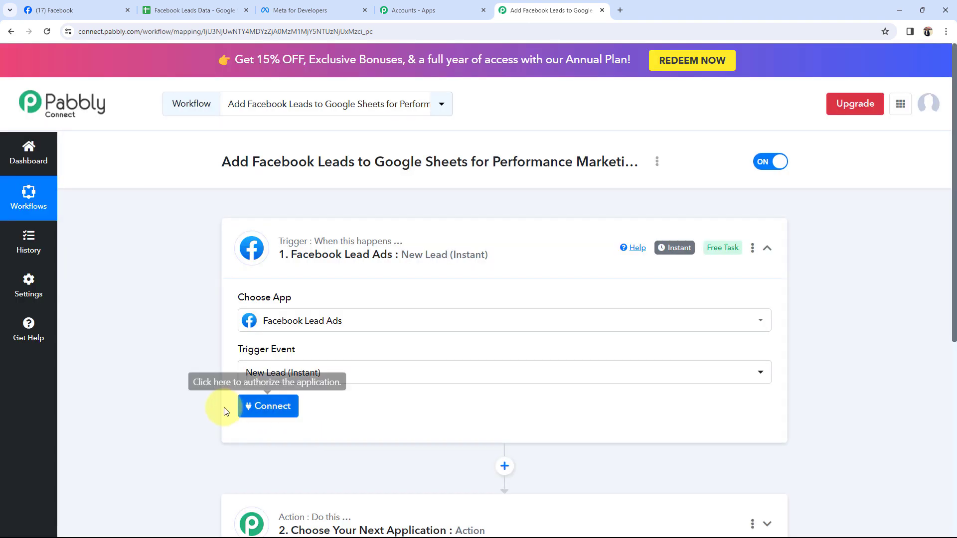
# Set the workflow's action to Google Sheets with the Add New Row event and collapse the action section
pyautogui.scroll(-3, 229, 399)
pyautogui.click(236, 387)
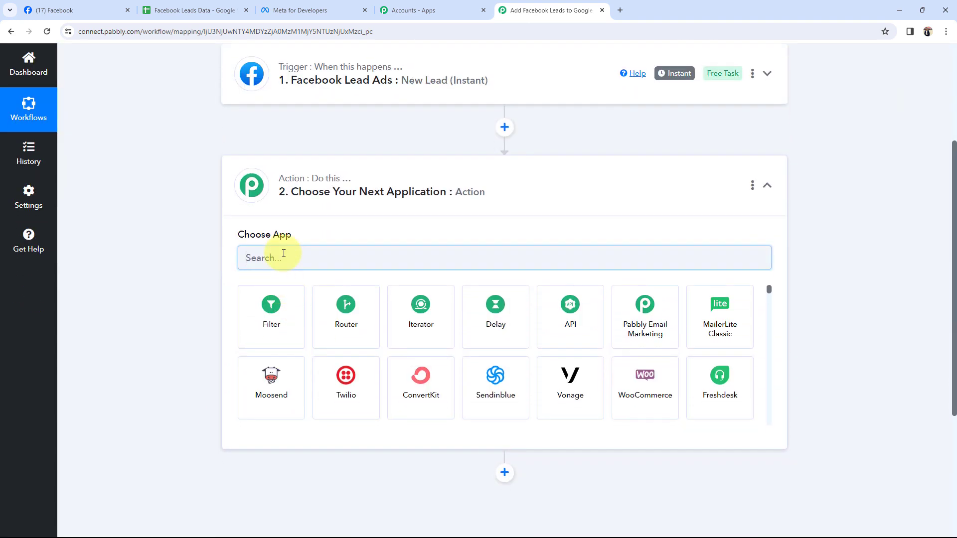
pyautogui.click(284, 253)
pyautogui.write('goo')
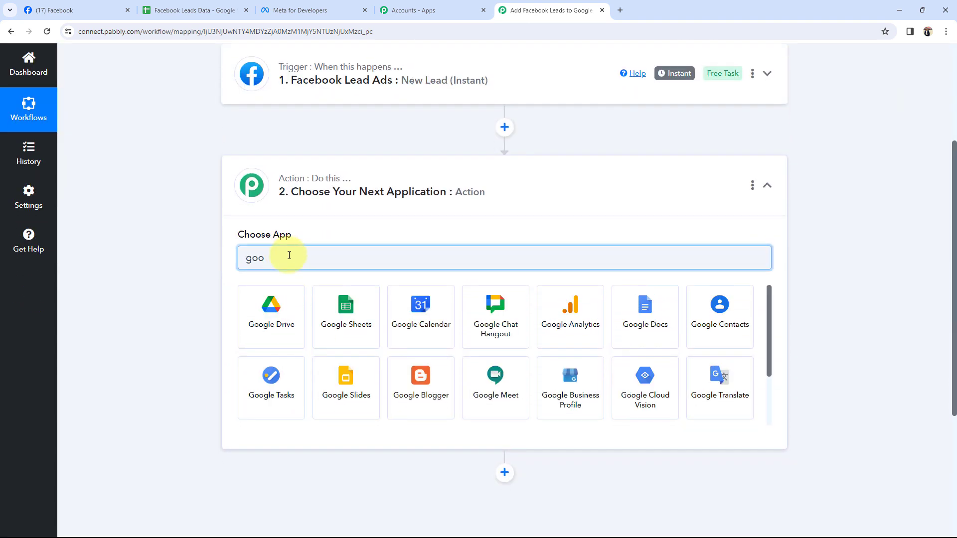
pyautogui.click(318, 299)
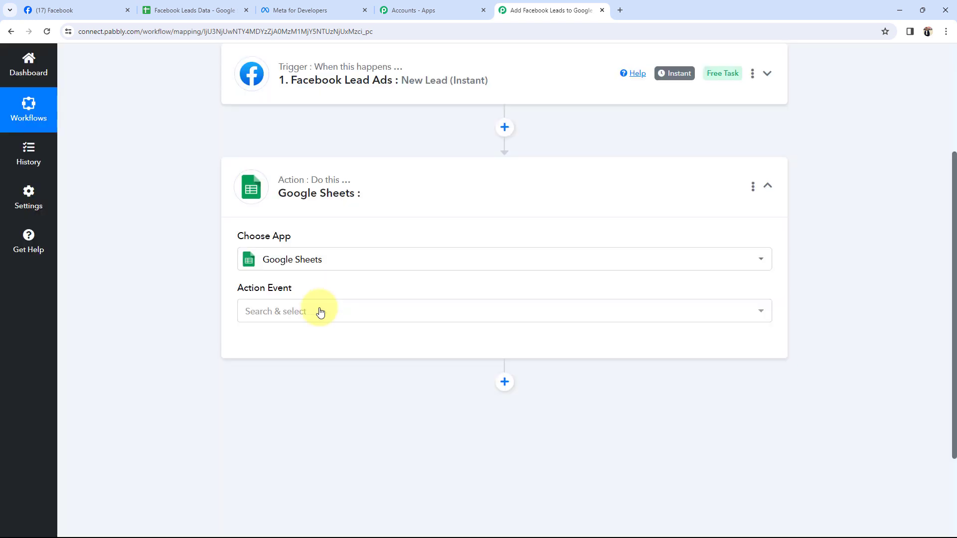
pyautogui.click(293, 313)
pyautogui.click(265, 158)
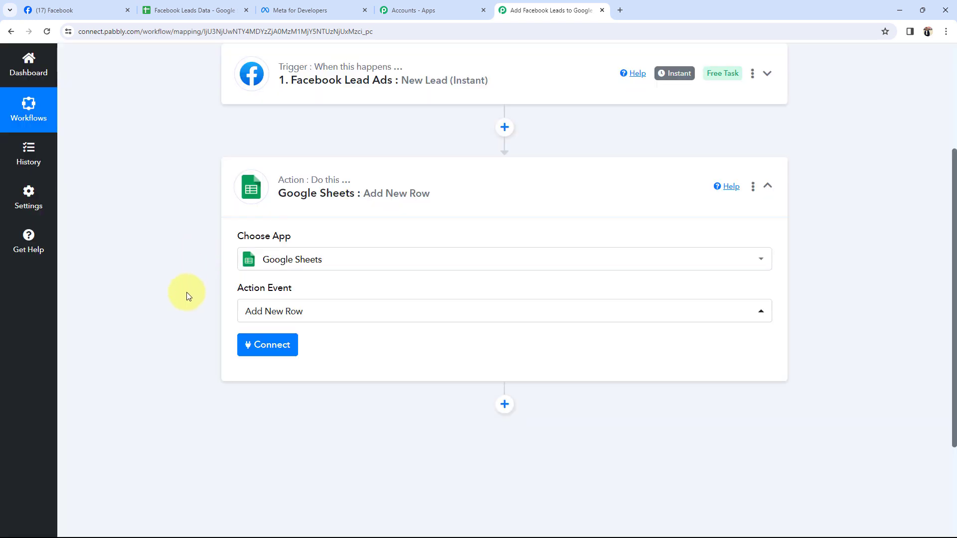
pyautogui.scroll(1, 184, 319)
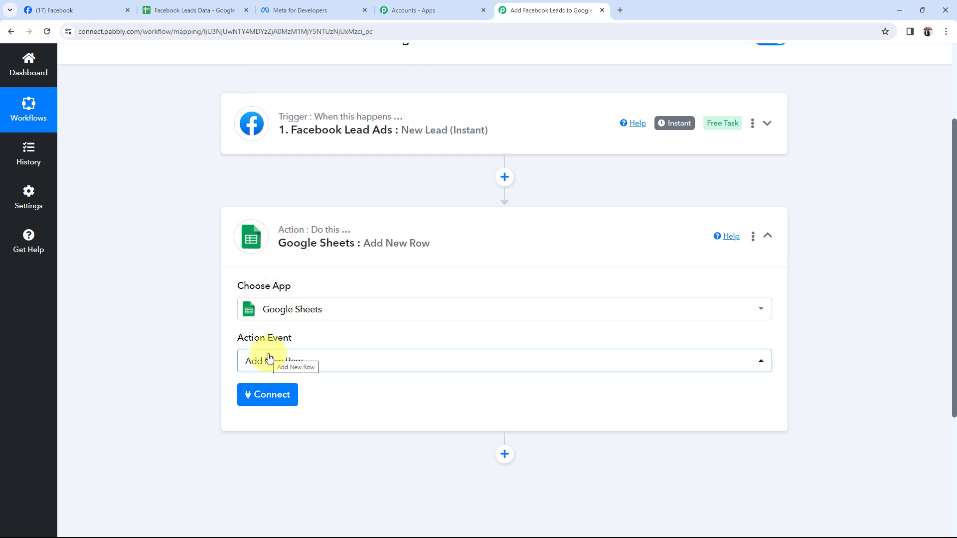
pyautogui.click(355, 243)
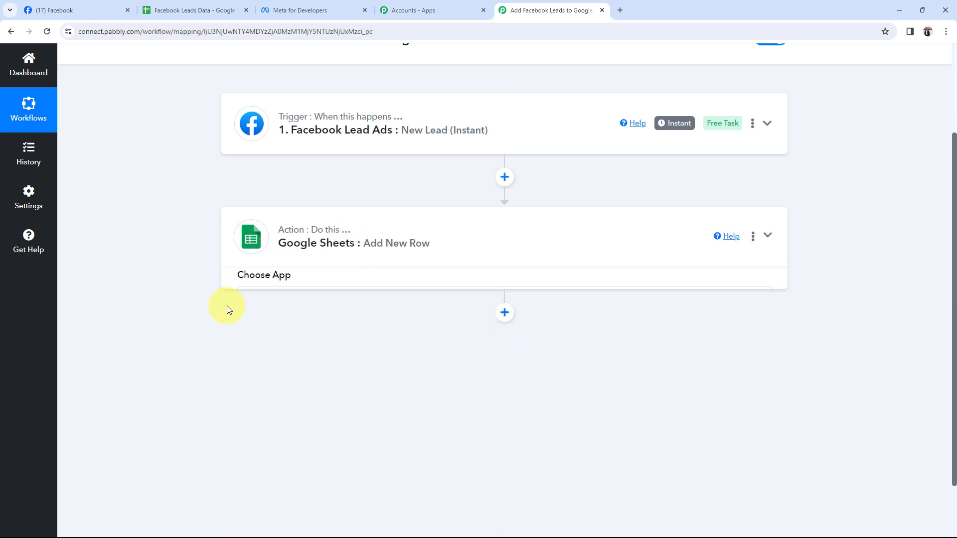
pyautogui.scroll(3, 219, 324)
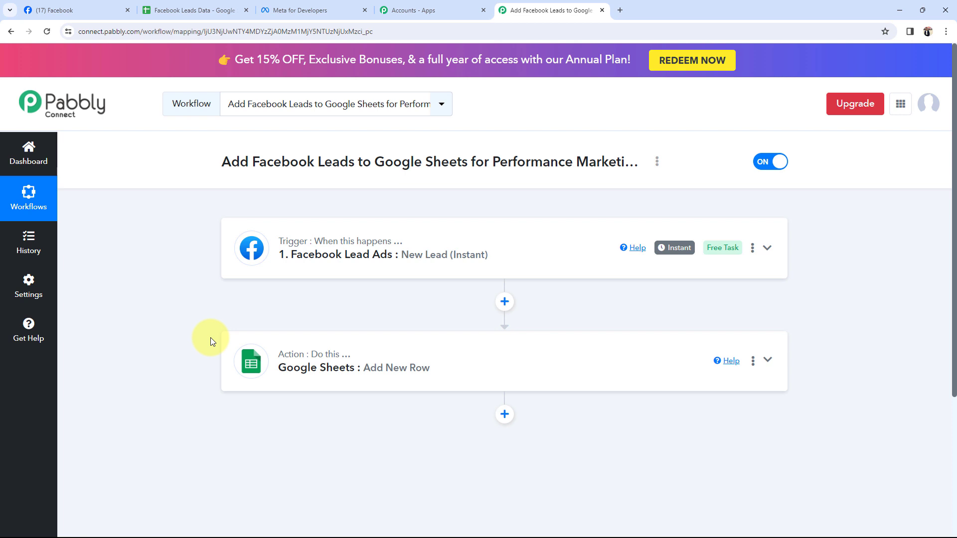
# Expand the Facebook Lead Ads trigger, and switch to Facebook to check the PeakPulse Marketing page's name
pyautogui.click(295, 257)
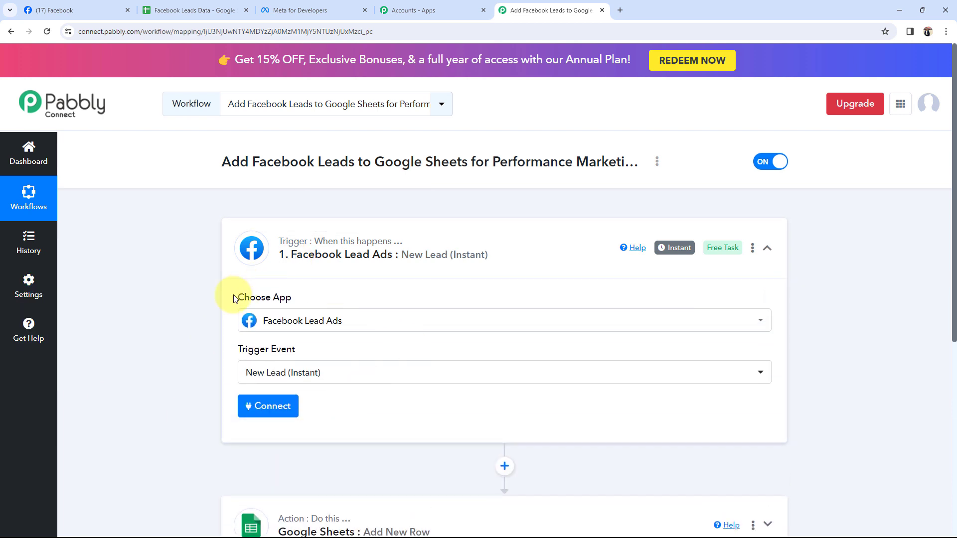
pyautogui.click(74, 10)
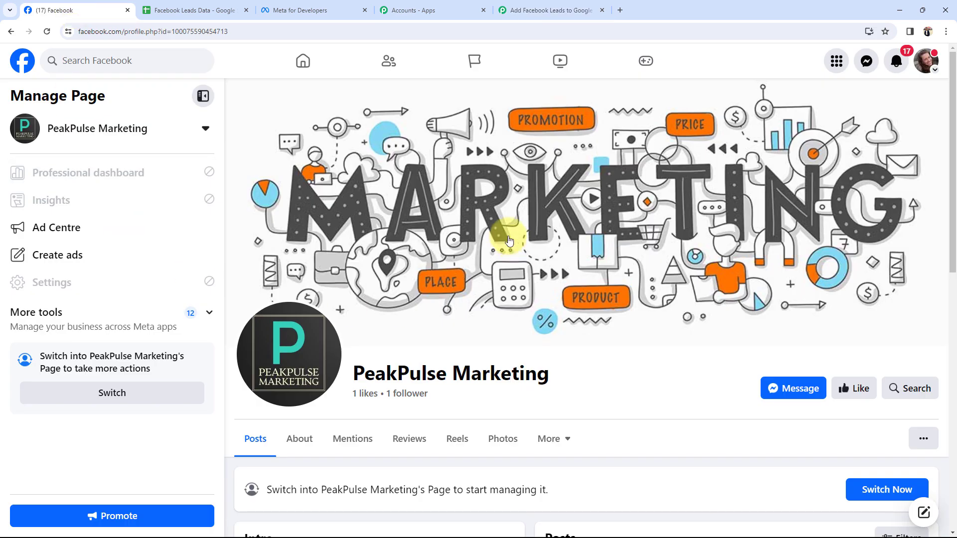
pyautogui.moveTo(343, 375); pyautogui.dragTo(544, 375)
pyautogui.click(560, 395)
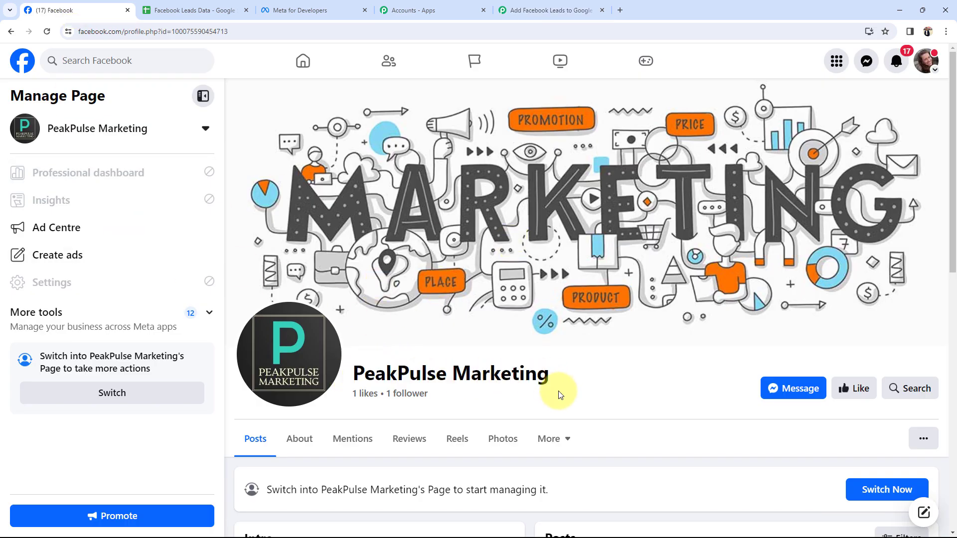
# Switch back to the Pabbly Connect workflow and connect its trigger to Facebook Lead Ads through a new connection
pyautogui.click(529, 10)
pyautogui.scroll(-3, 334, 314)
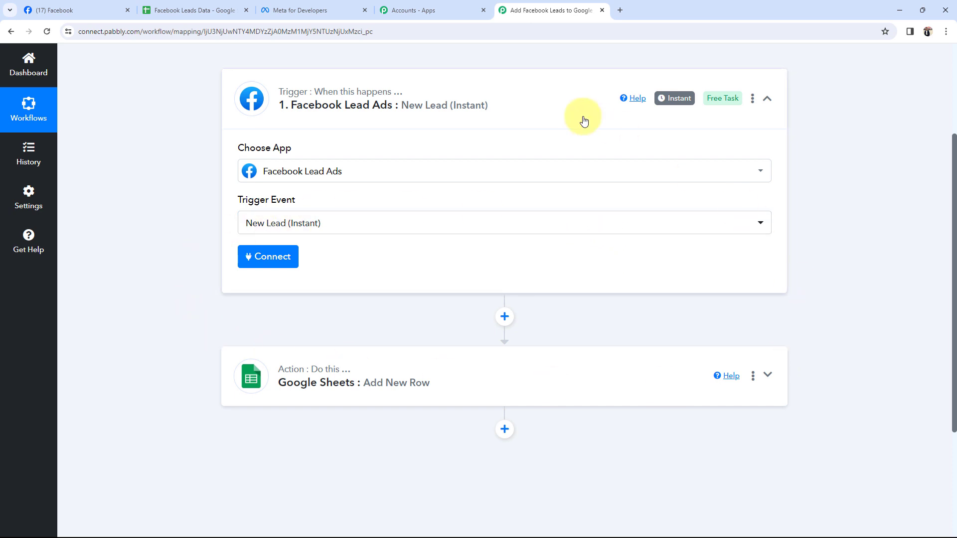
pyautogui.click(268, 256)
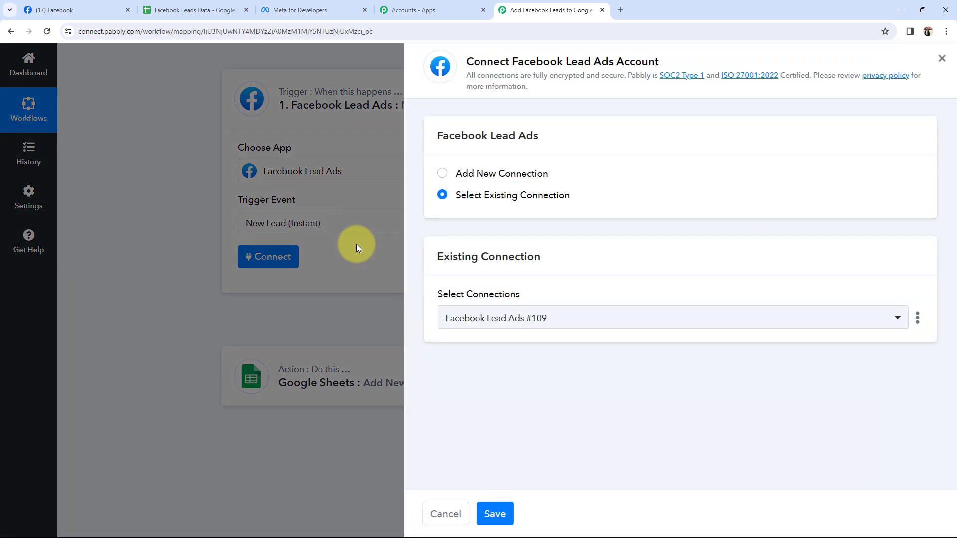
pyautogui.click(85, 7)
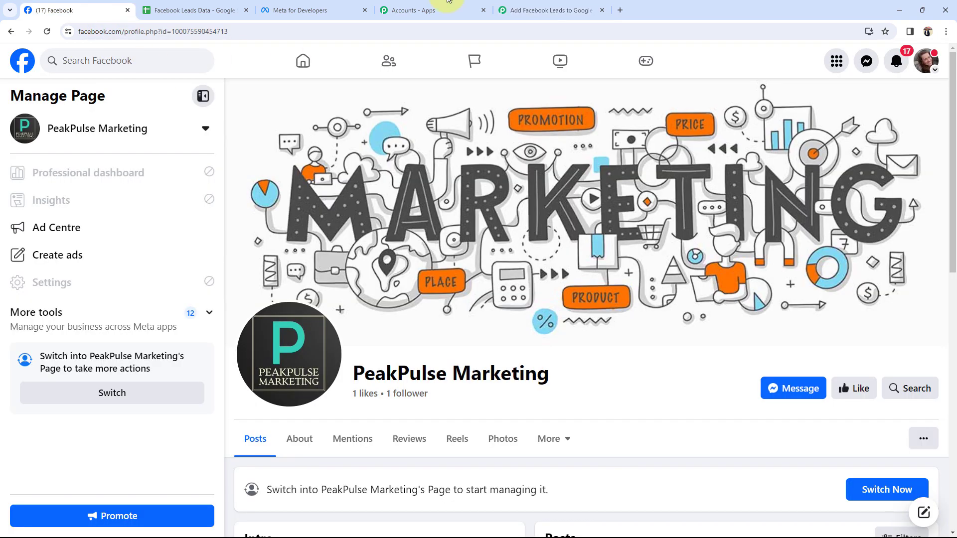
pyautogui.click(526, 5)
pyautogui.click(442, 175)
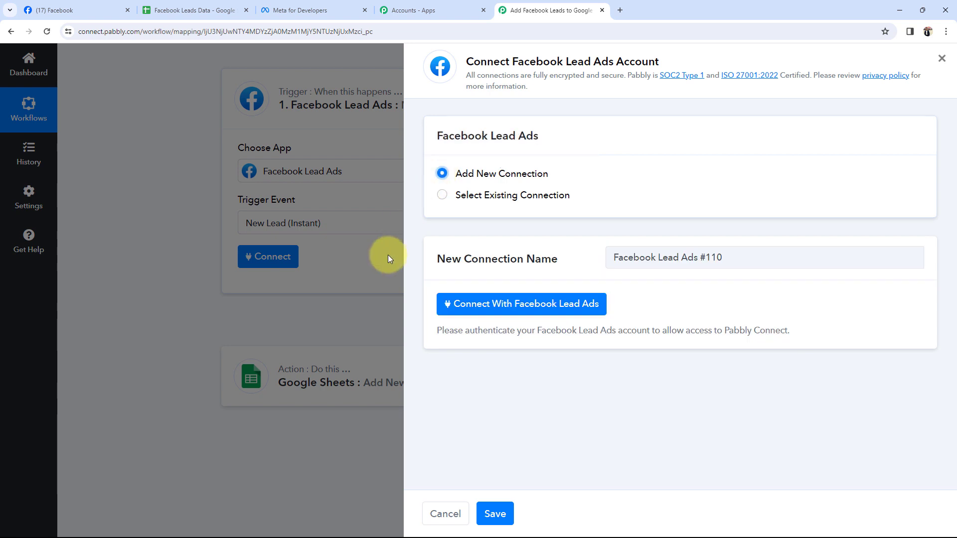
pyautogui.click(456, 305)
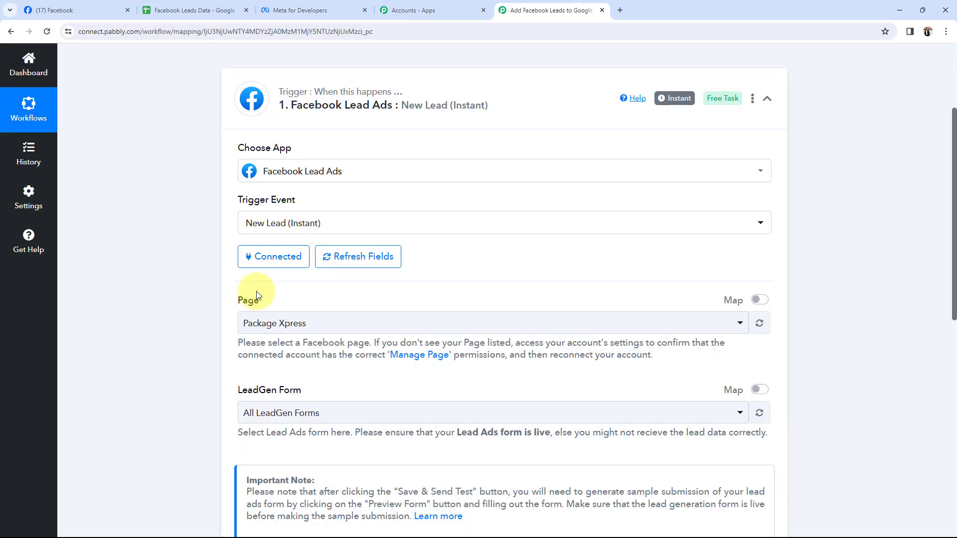
# Set the Facebook Lead Ads trigger's page to PeakPulse Marketing
pyautogui.scroll(-3, 258, 295)
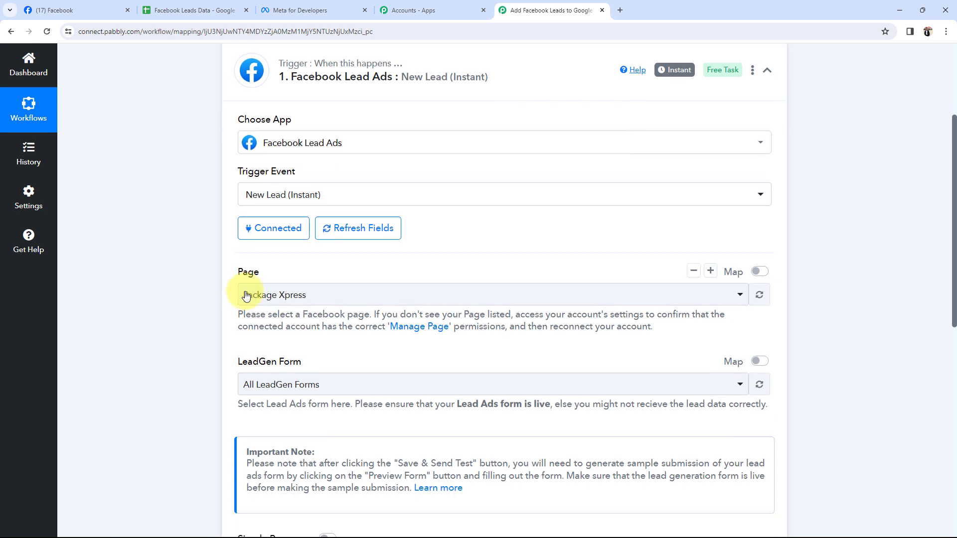
pyautogui.moveTo(244, 151); pyautogui.dragTo(225, 165)
pyautogui.click(193, 170)
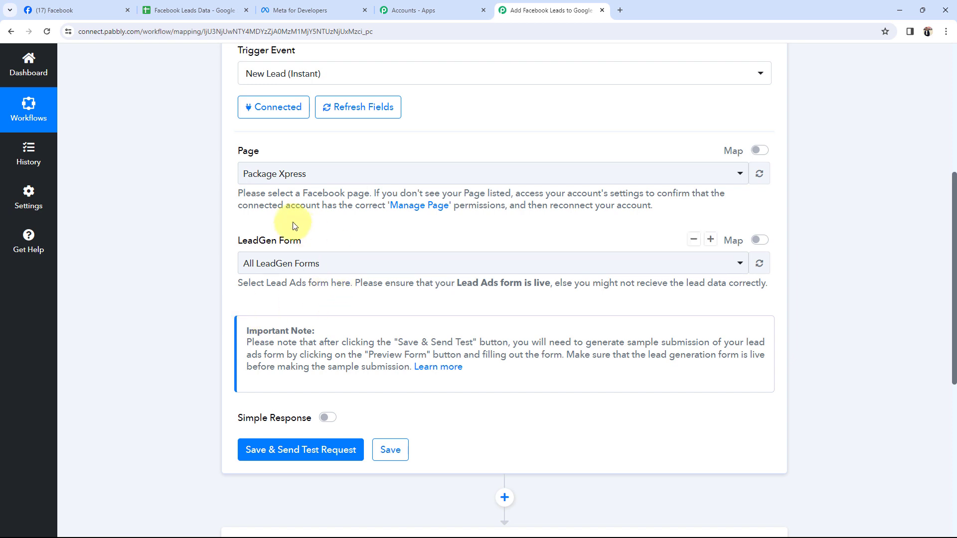
pyautogui.click(288, 176)
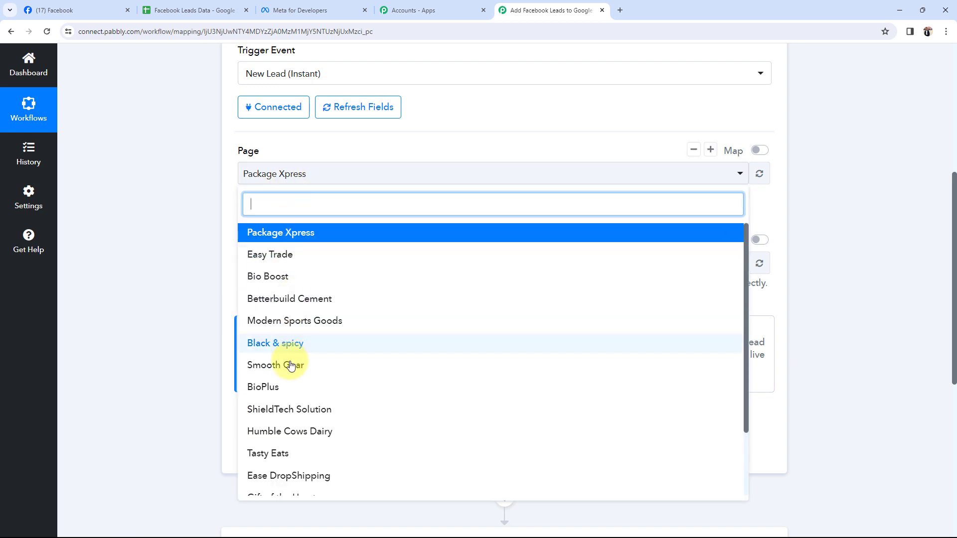
pyautogui.scroll(-2, 294, 379)
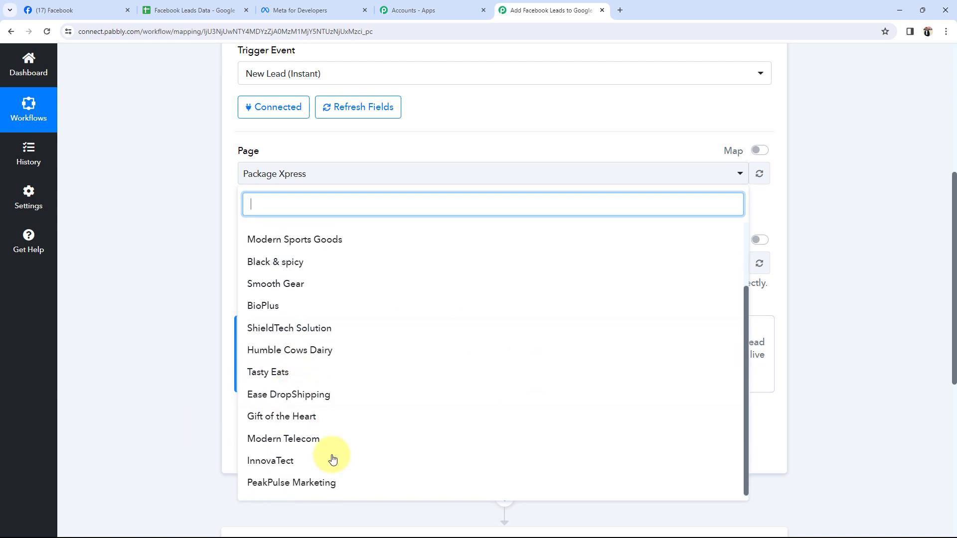
pyautogui.click(267, 484)
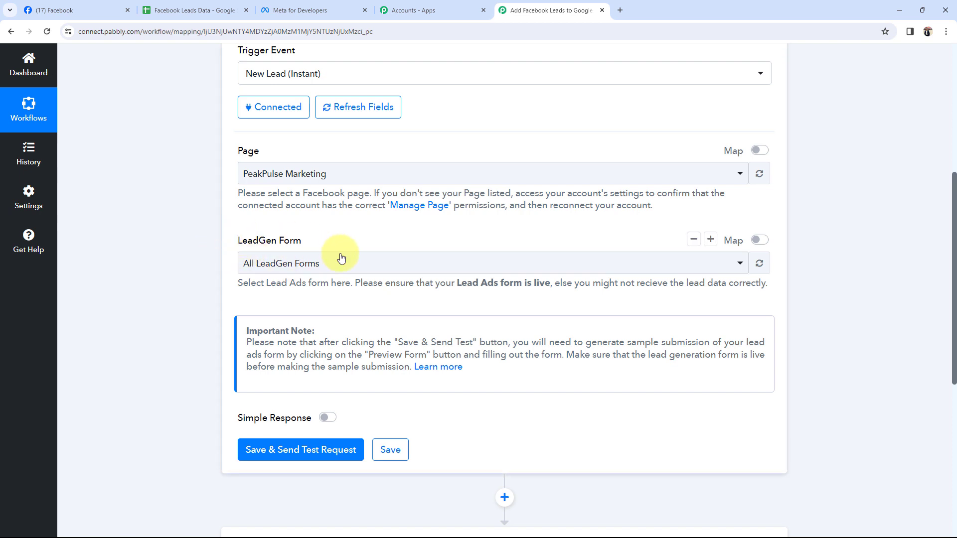
# Set the trigger's LeadGen form to Facebook Lead Ads Form, then save it and send a test request
pyautogui.click(363, 265)
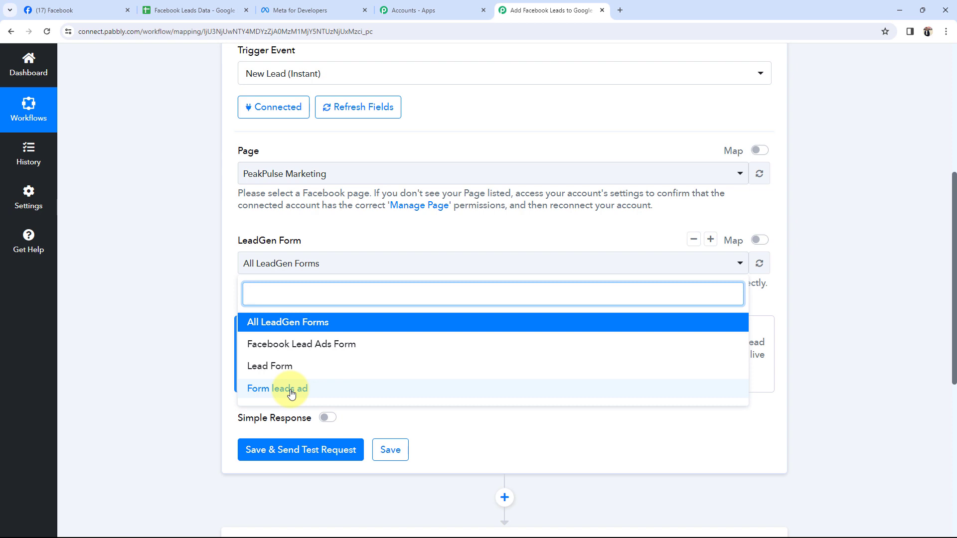
pyautogui.click(288, 345)
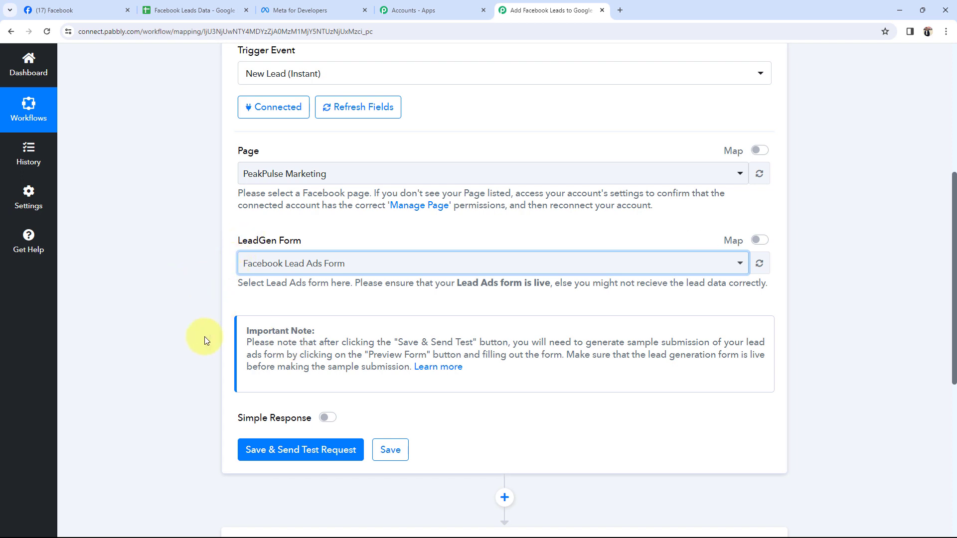
pyautogui.click(279, 450)
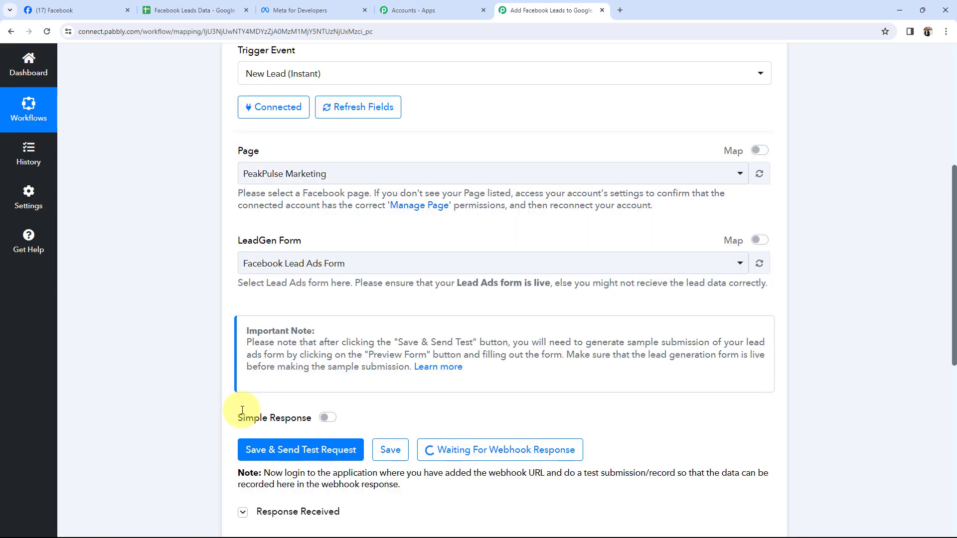
pyautogui.scroll(-4, 237, 413)
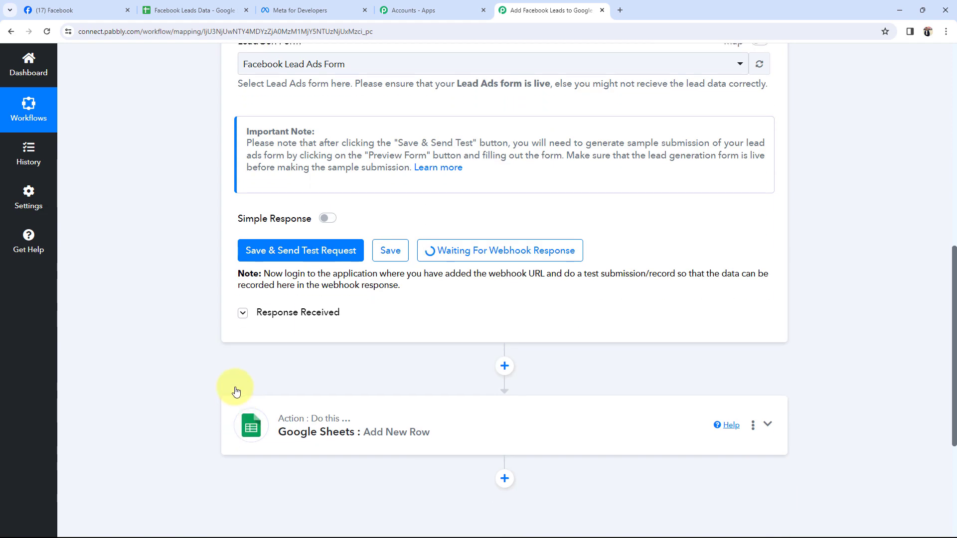
pyautogui.scroll(2, 232, 374)
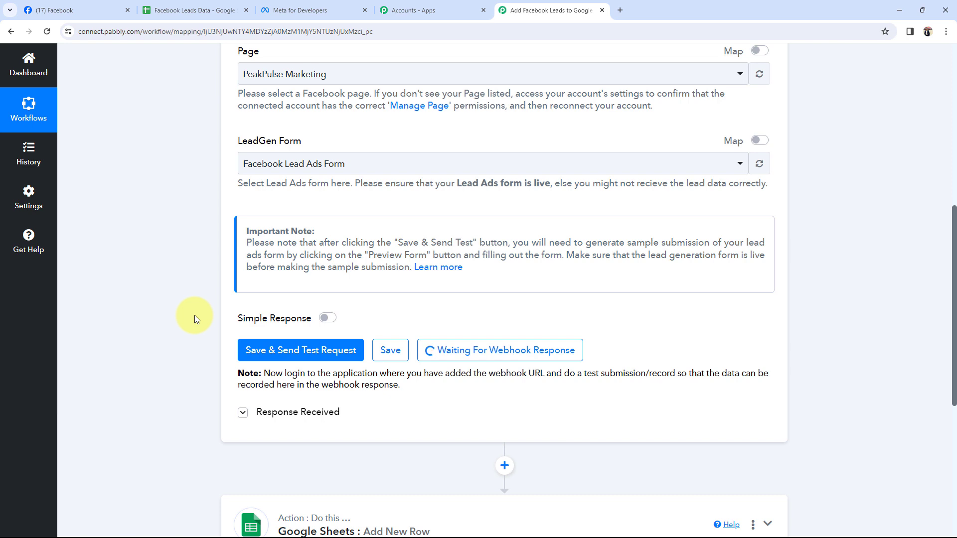
# Switch to Meta for Developers and open the Lead Ads Testing Tool from the developer tools
pyautogui.click(401, 10)
pyautogui.click(319, 10)
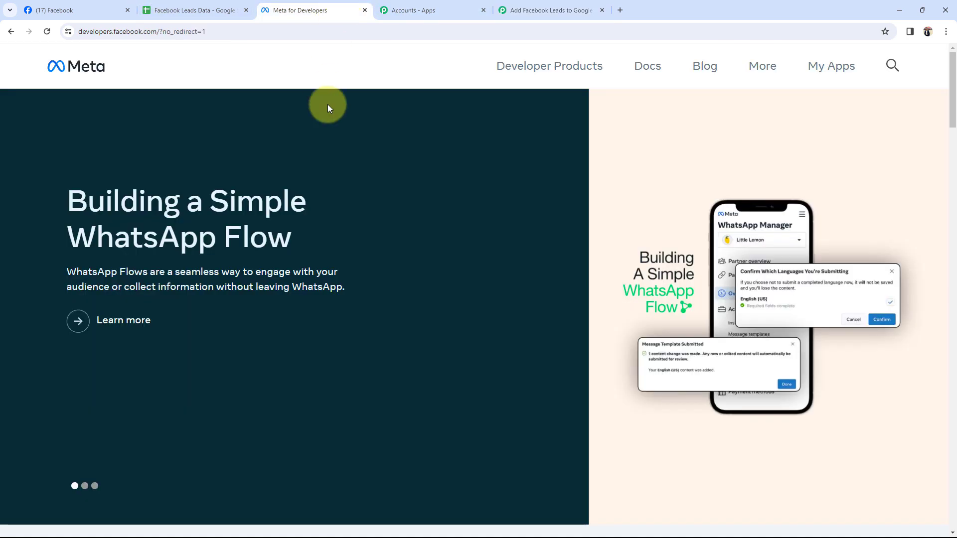
pyautogui.click(865, 72)
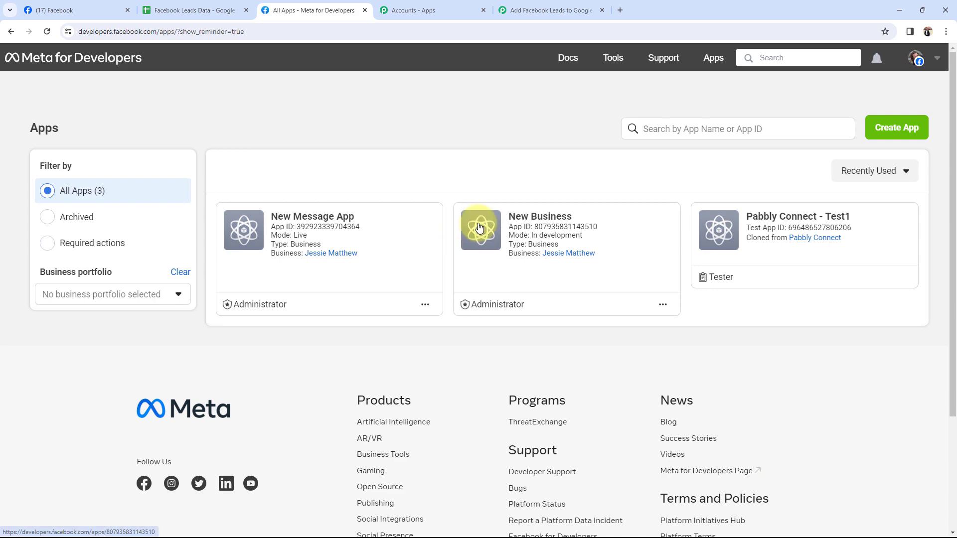
pyautogui.click(613, 57)
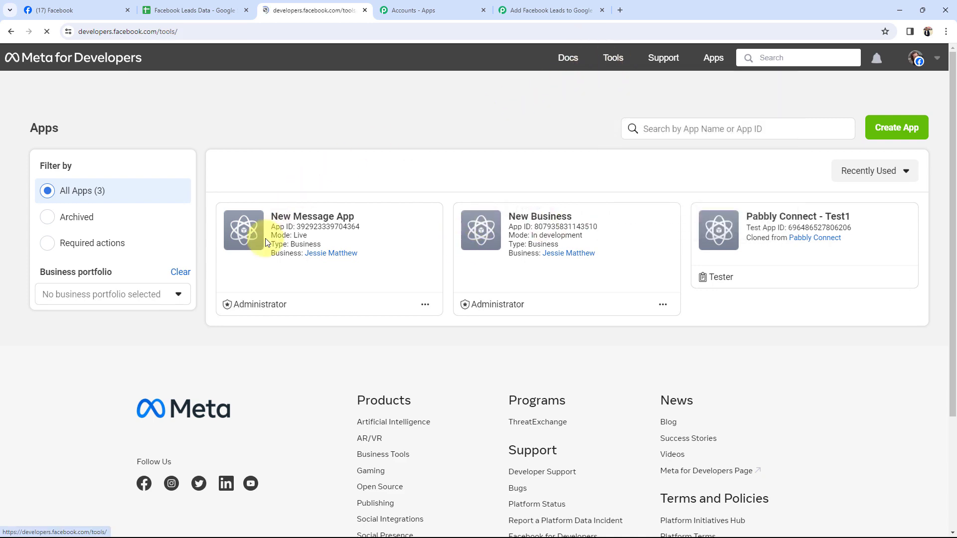
pyautogui.scroll(-3, 97, 334)
pyautogui.click(197, 408)
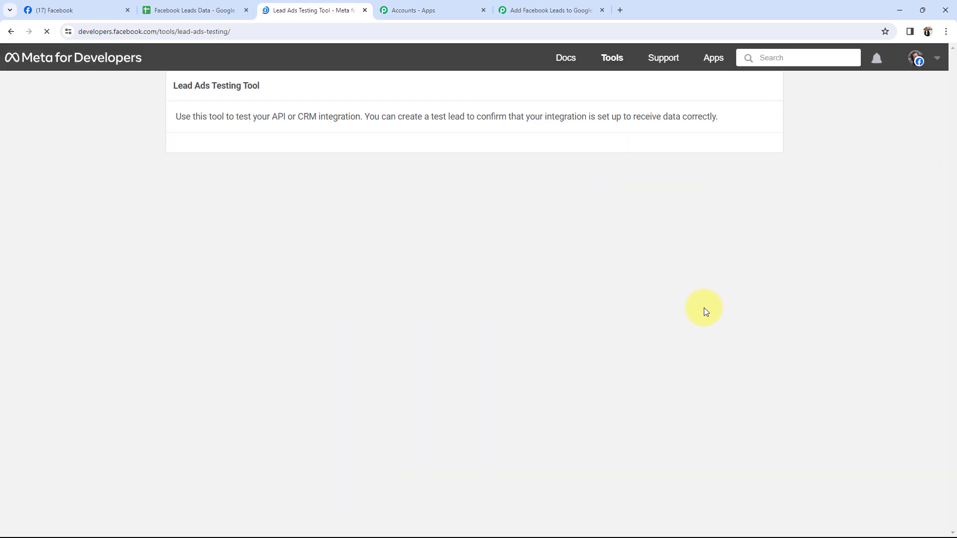
pyautogui.moveTo(171, 87); pyautogui.dragTo(272, 95)
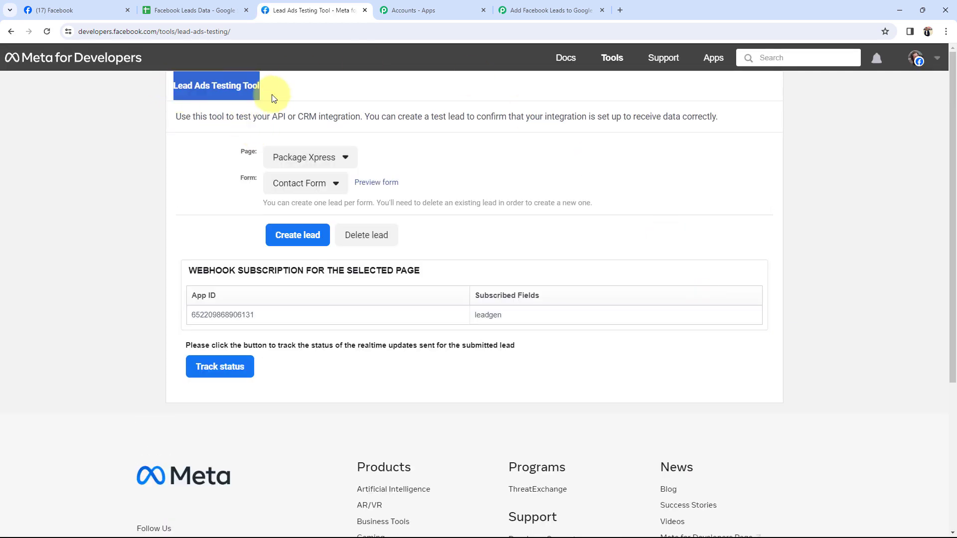
pyautogui.click(207, 146)
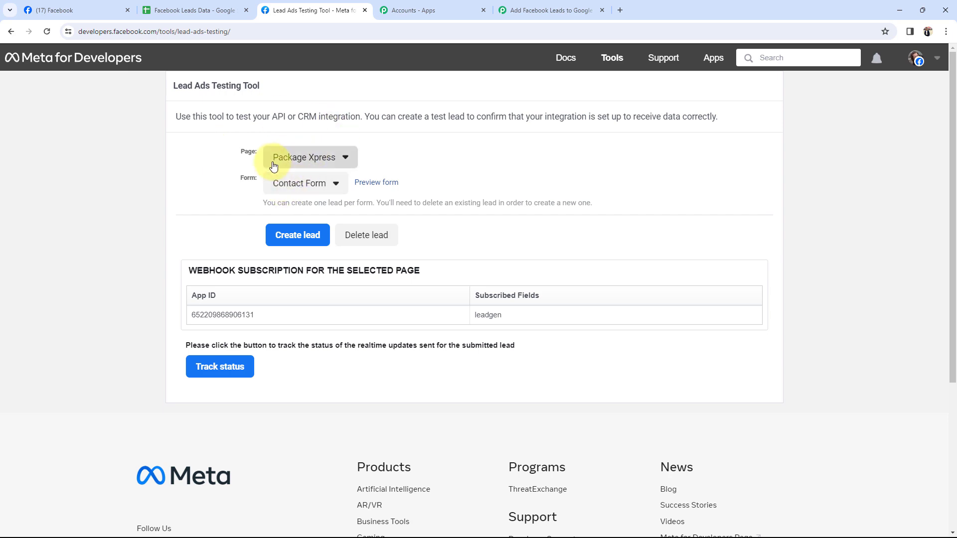
# Set the testing tool's page to PeakPulse Marketing, using its Facebook Lead Ads Form
pyautogui.click(321, 157)
pyautogui.scroll(-4, 336, 448)
pyautogui.click(316, 325)
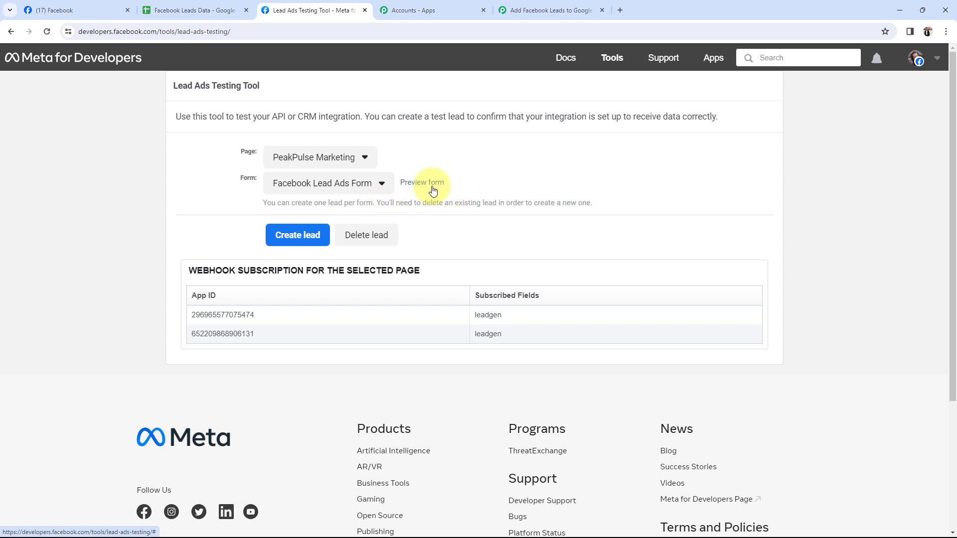
# Preview the form, enter the test lead's first name, last name, email and phone number, submit it and close the form
pyautogui.click(414, 184)
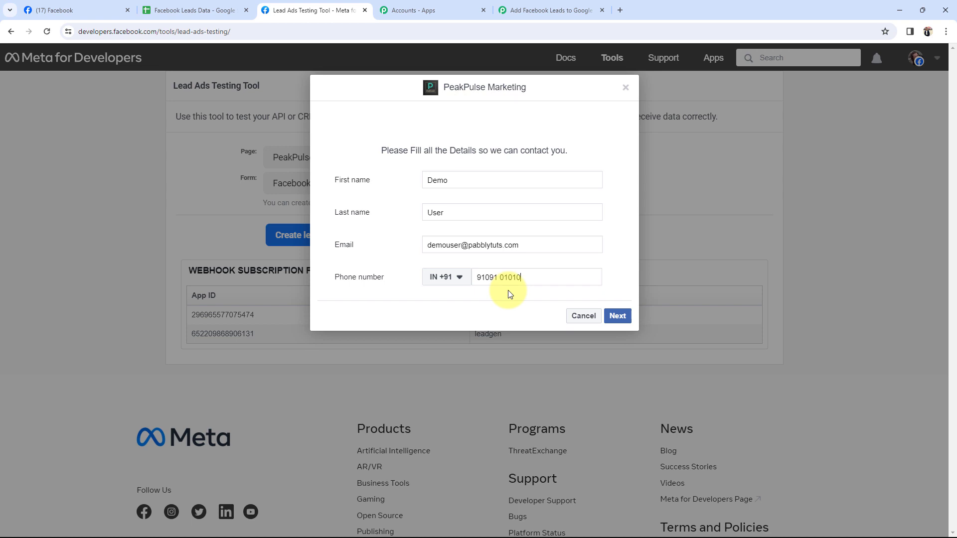
pyautogui.click(616, 316)
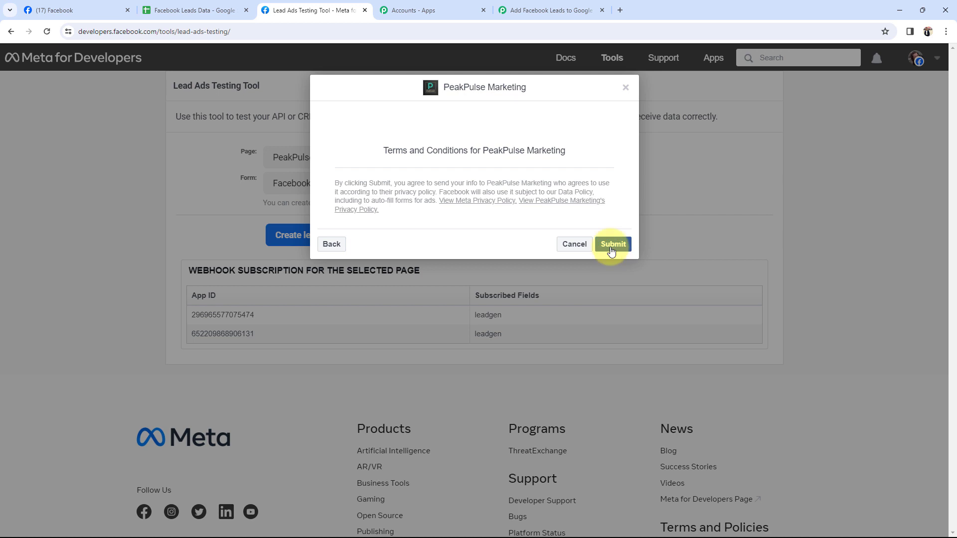
pyautogui.click(612, 247)
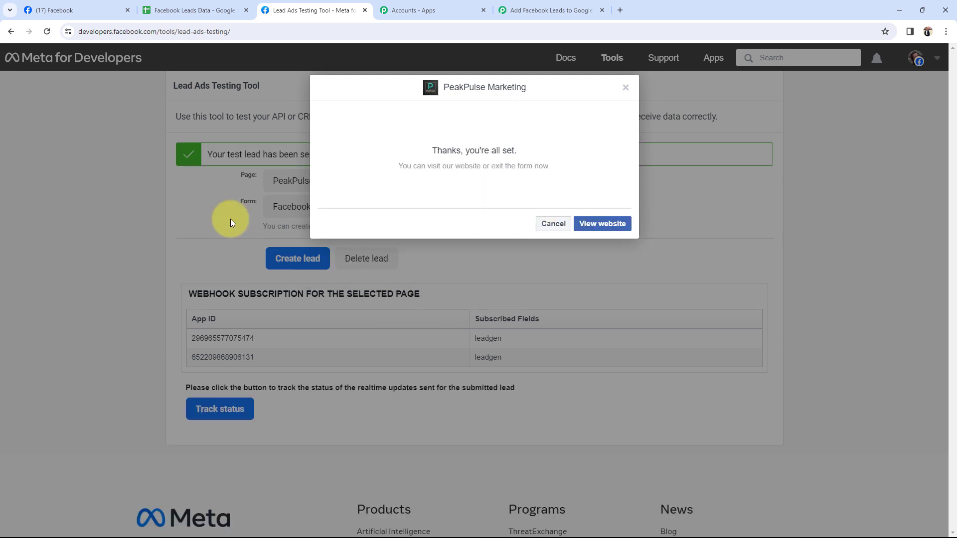
pyautogui.click(555, 223)
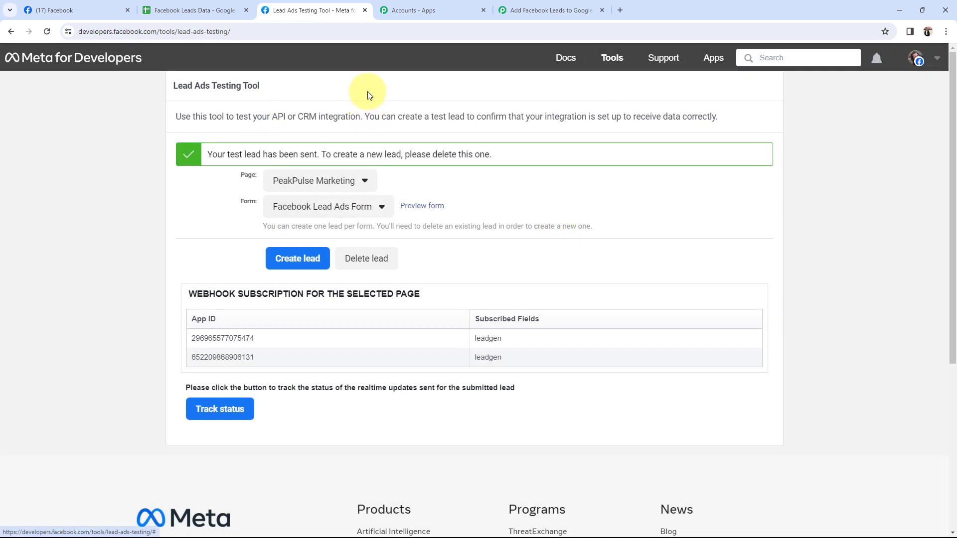
# Check the selected page, the selected form and the status message for the submitted test lead
pyautogui.moveTo(239, 176); pyautogui.dragTo(258, 175)
pyautogui.moveTo(236, 209); pyautogui.dragTo(248, 207)
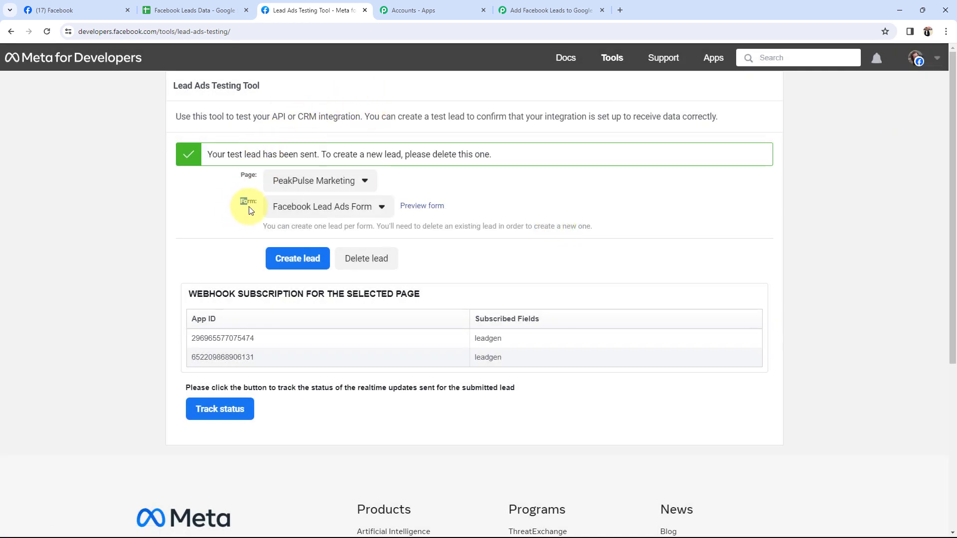
pyautogui.click(219, 224)
pyautogui.moveTo(209, 154); pyautogui.dragTo(320, 154)
pyautogui.click(205, 210)
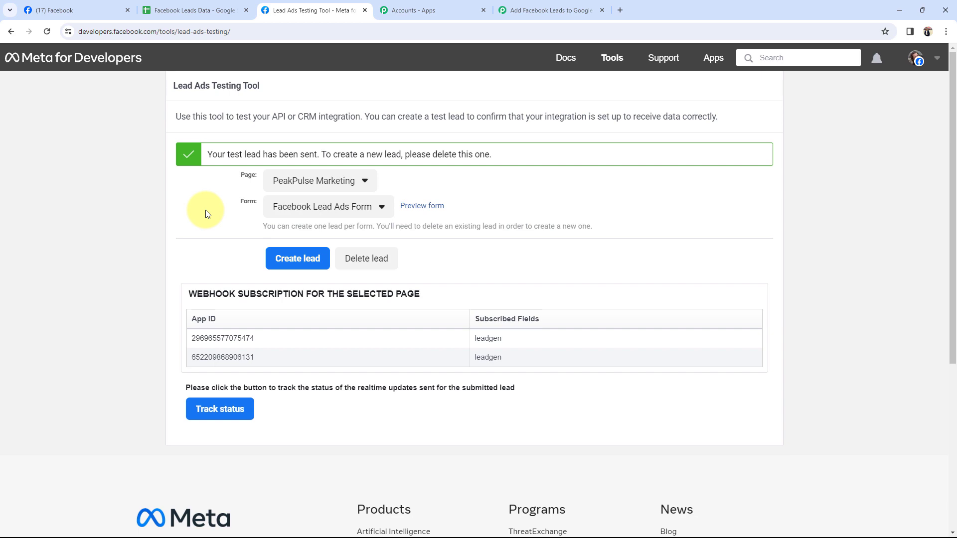
# Switch back to the Pabbly Connect workflow and check the name, email and phone number values in the trigger's received response
pyautogui.click(521, 10)
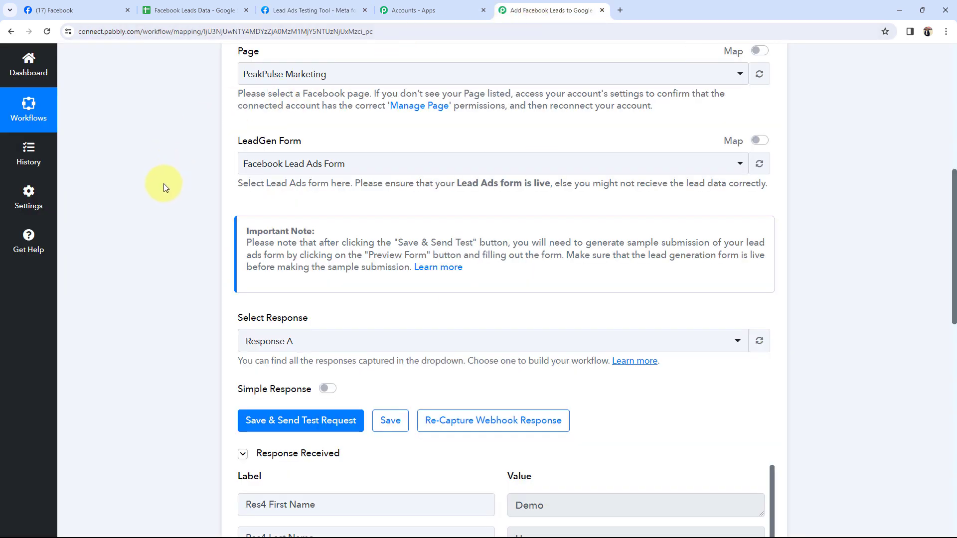
pyautogui.scroll(-5, 178, 312)
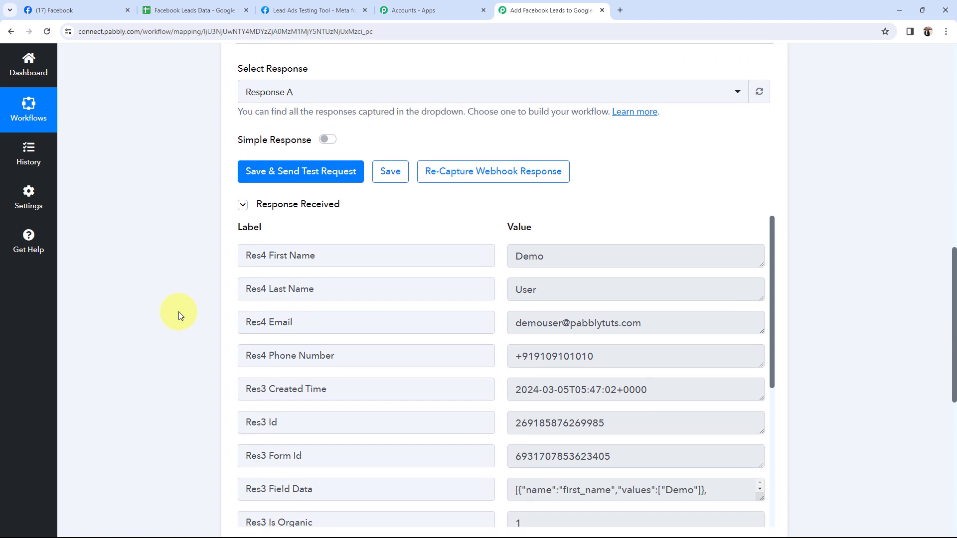
pyautogui.doubleClick(549, 256)
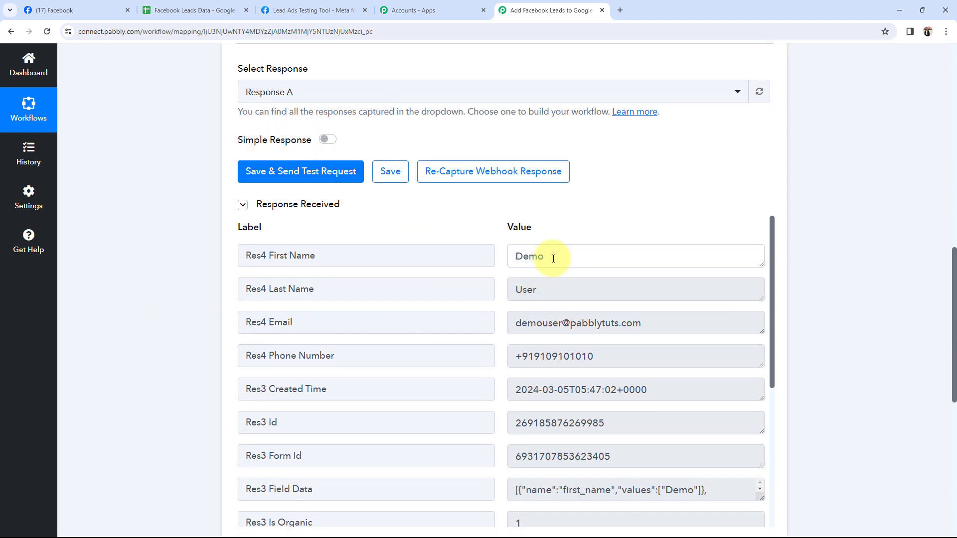
pyautogui.click(593, 294)
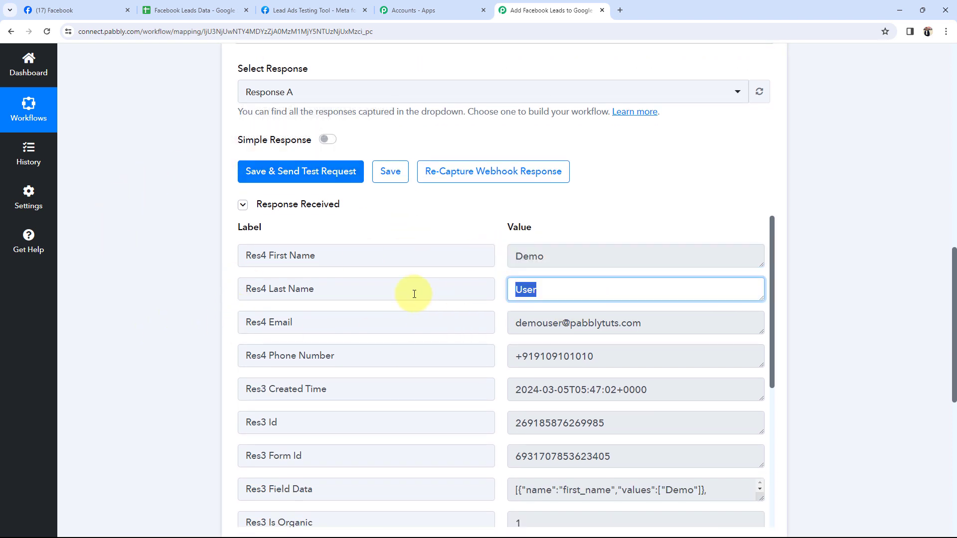
pyautogui.click(680, 326)
pyautogui.click(601, 364)
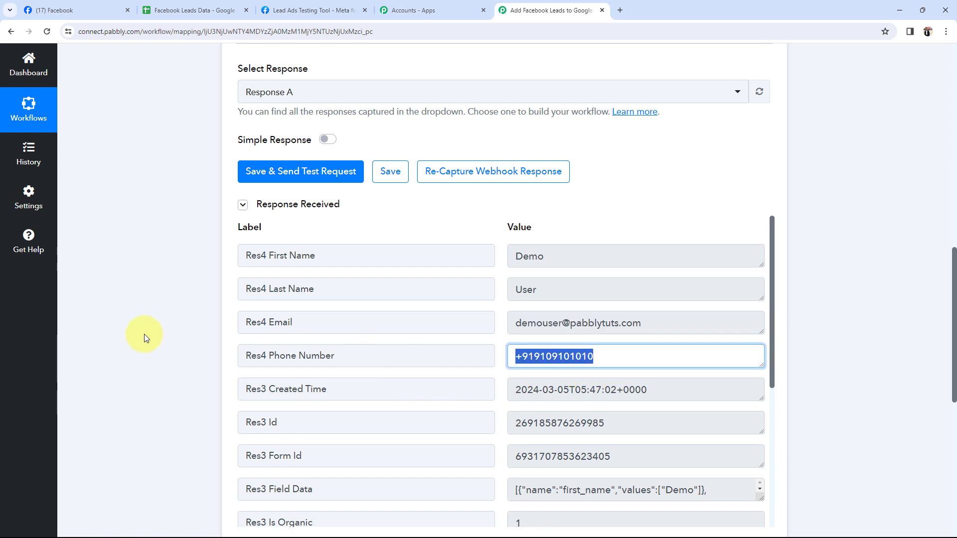
pyautogui.click(115, 324)
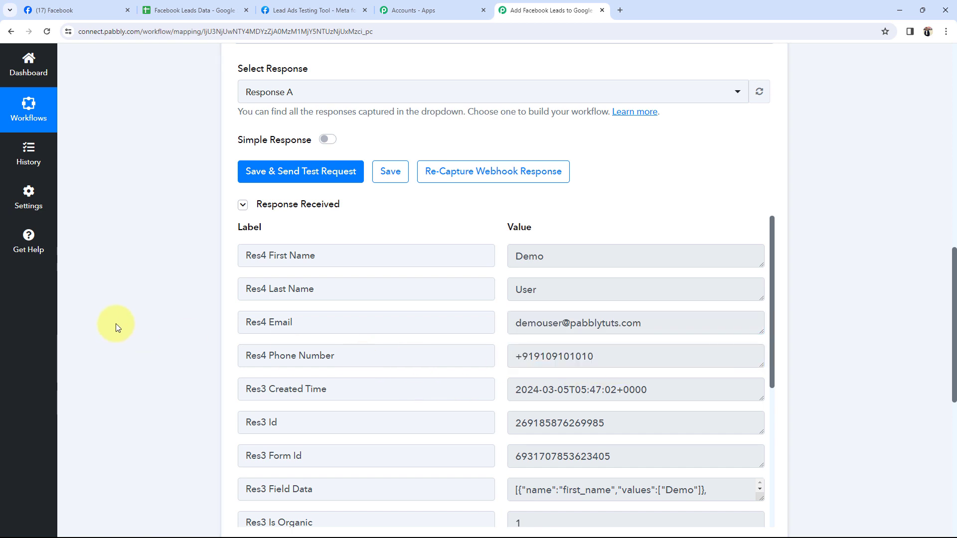
pyautogui.scroll(10, 124, 322)
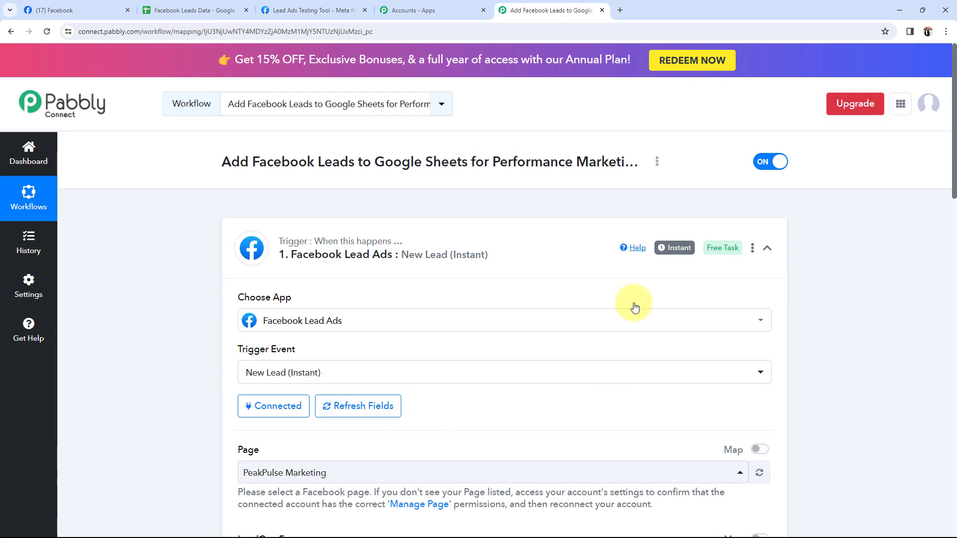
# Collapse the Facebook Lead Ads trigger and connect the Google Sheets Add New Row action with the existing connection Google Sheets #160
pyautogui.click(513, 248)
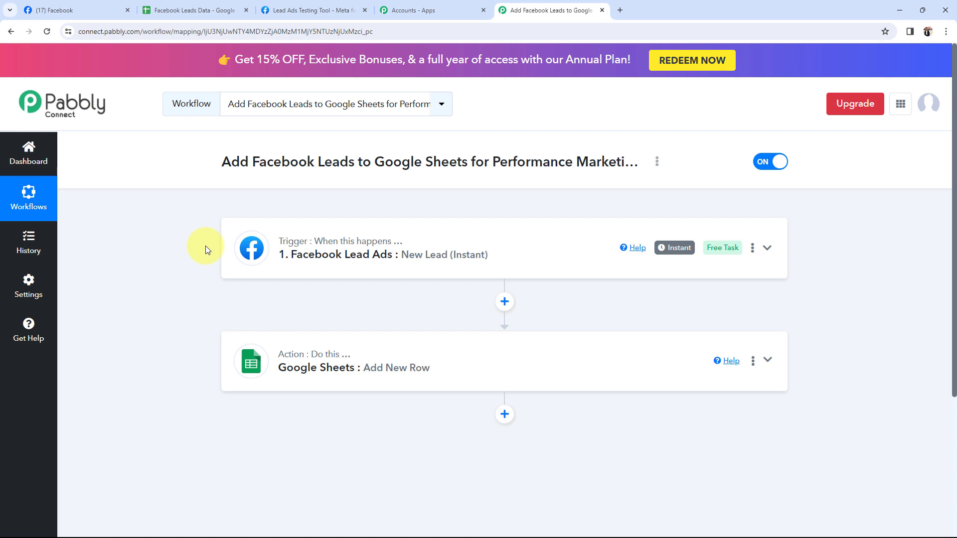
pyautogui.click(342, 357)
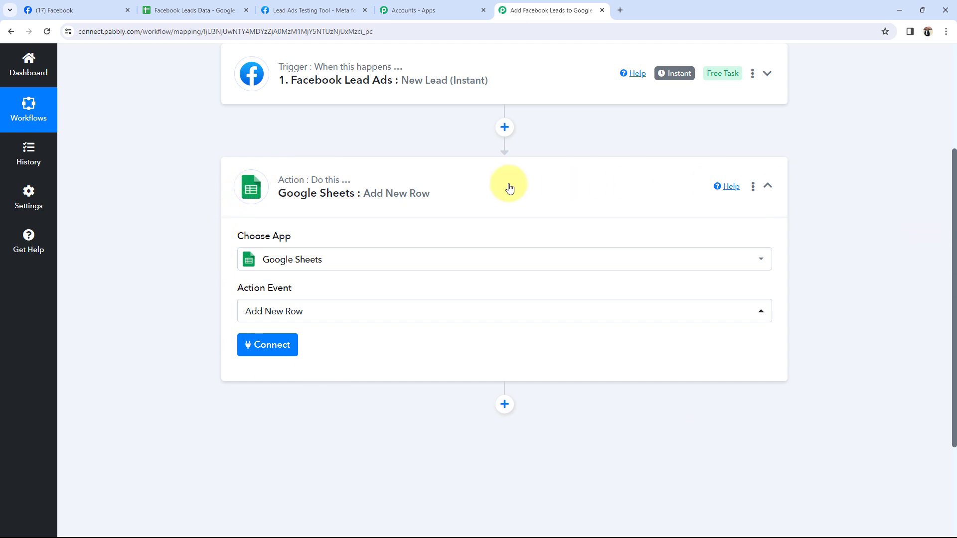
pyautogui.click(275, 357)
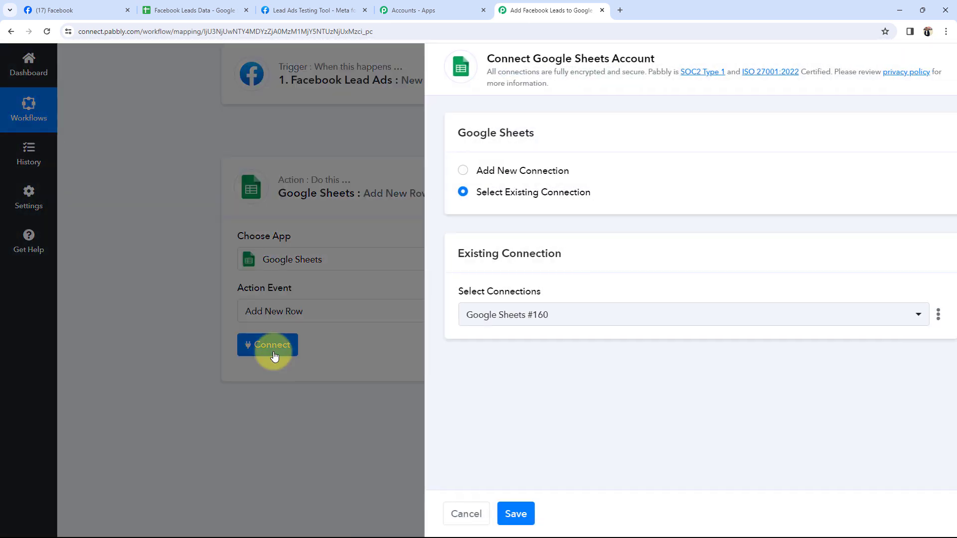
pyautogui.click(442, 171)
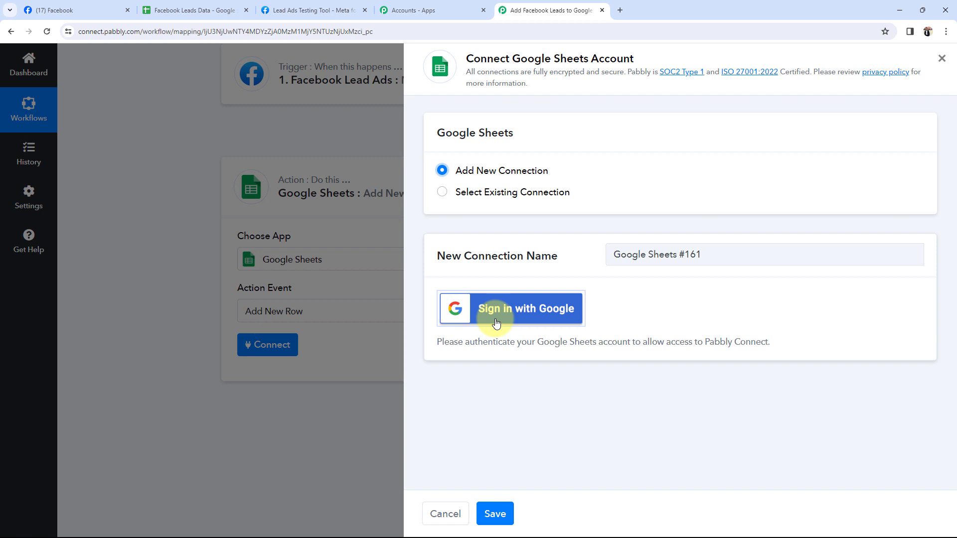
pyautogui.click(439, 191)
pyautogui.click(494, 514)
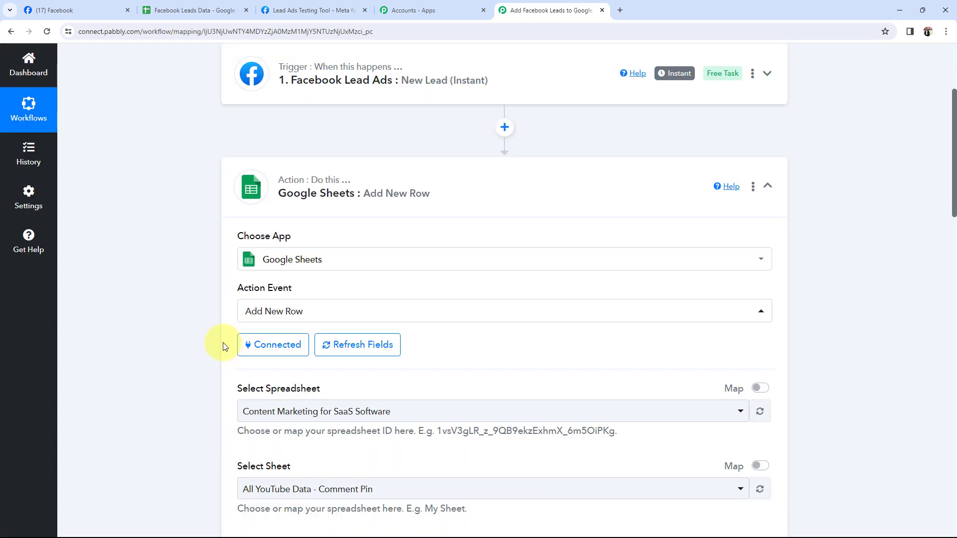
# Set the Google Sheets action's spreadsheet to Facebook Leads Data
pyautogui.scroll(-4, 209, 344)
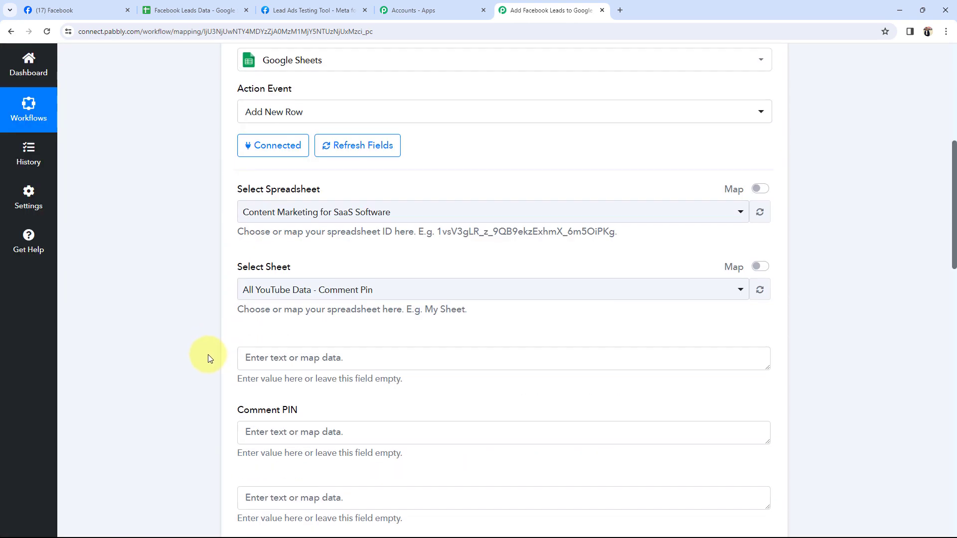
pyautogui.moveTo(237, 188); pyautogui.dragTo(314, 188)
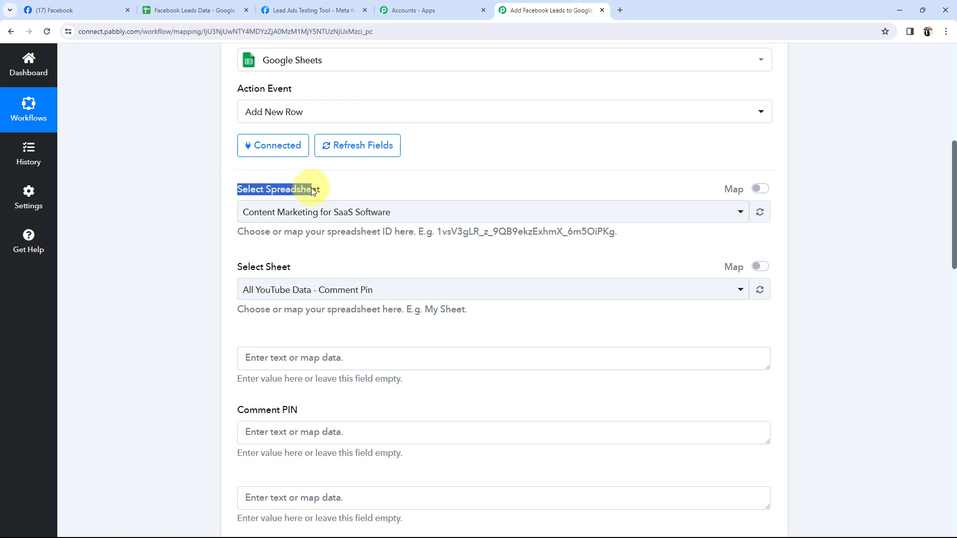
pyautogui.click(177, 217)
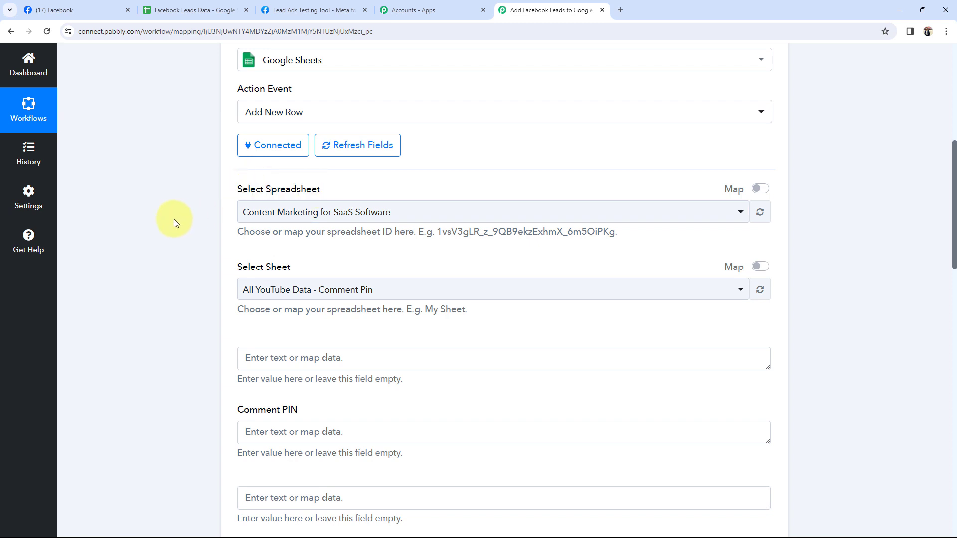
pyautogui.click(148, 5)
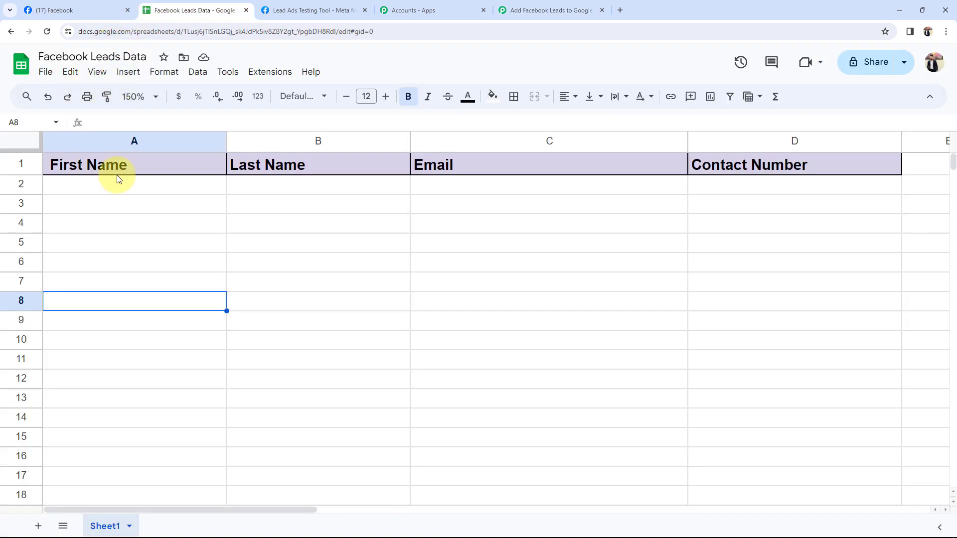
pyautogui.click(548, 10)
pyautogui.click(269, 210)
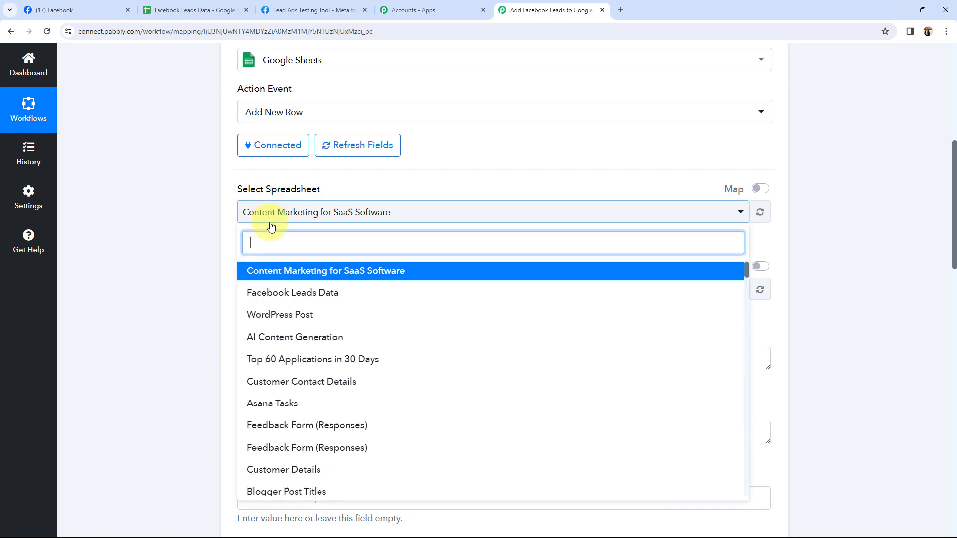
pyautogui.click(264, 293)
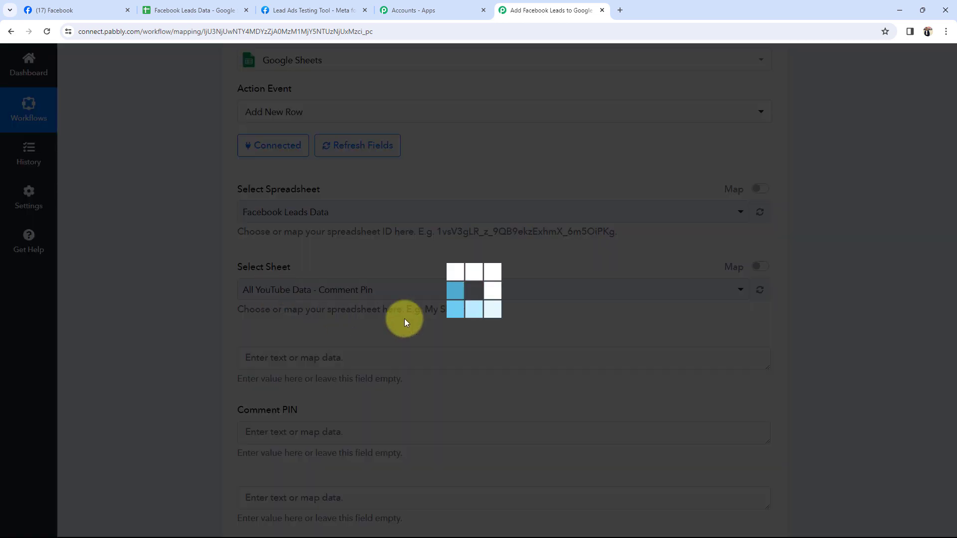
# Check the lead testing page and the column headings of the Facebook Leads Data spreadsheet, then return to the workflow
pyautogui.click(306, 9)
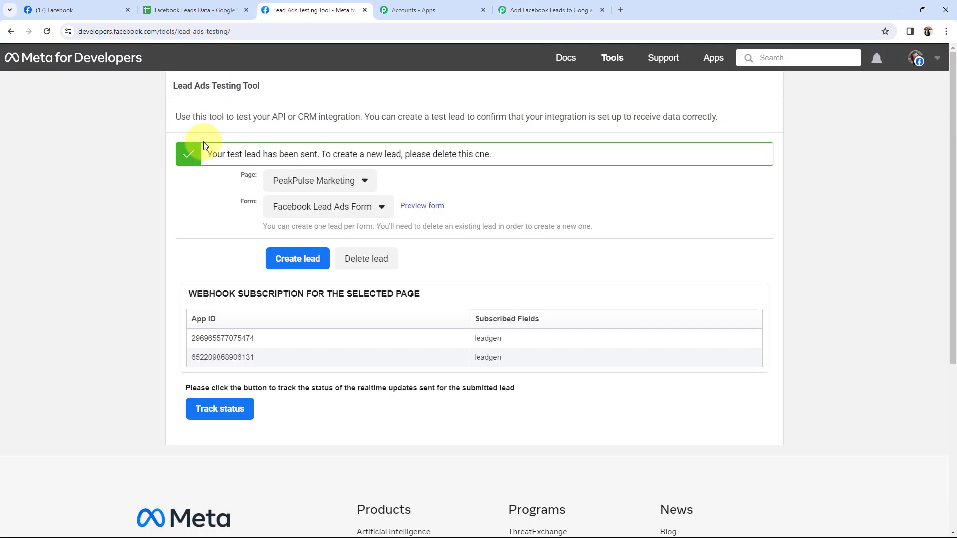
pyautogui.click(194, 10)
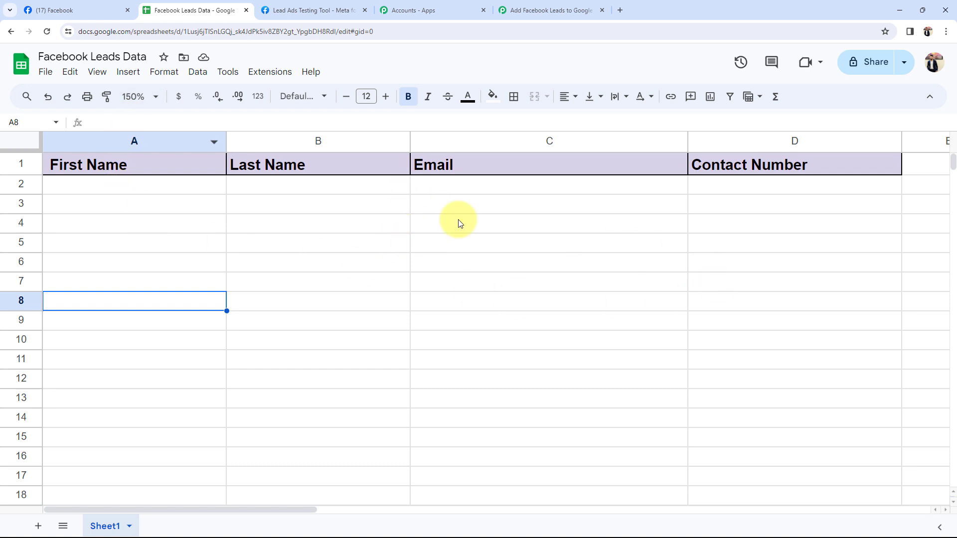
pyautogui.click(369, 248)
pyautogui.click(534, 244)
pyautogui.click(703, 211)
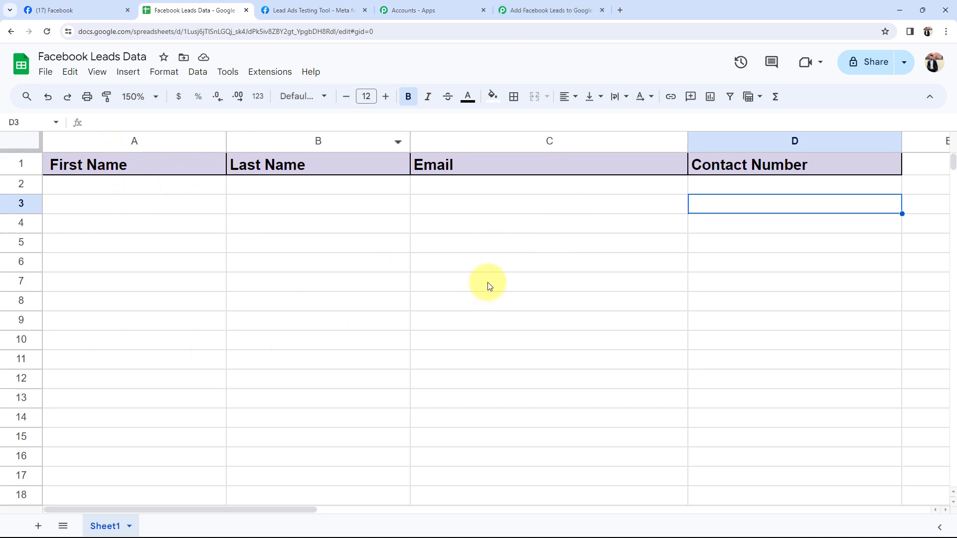
pyautogui.click(508, 10)
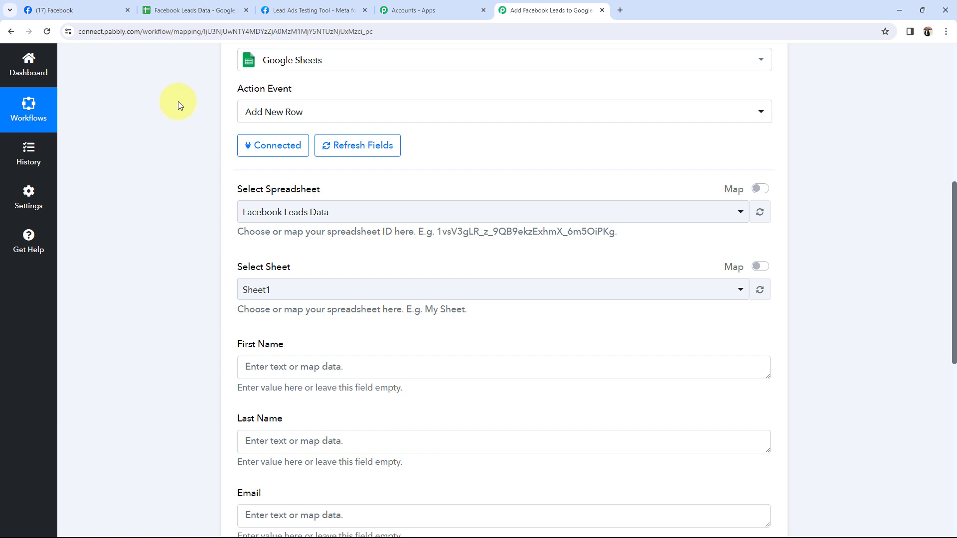
# Select Sheet1 as the action's target sheet and compare it with the sheet name in the Facebook Leads Data spreadsheet
pyautogui.scroll(-4, 165, 228)
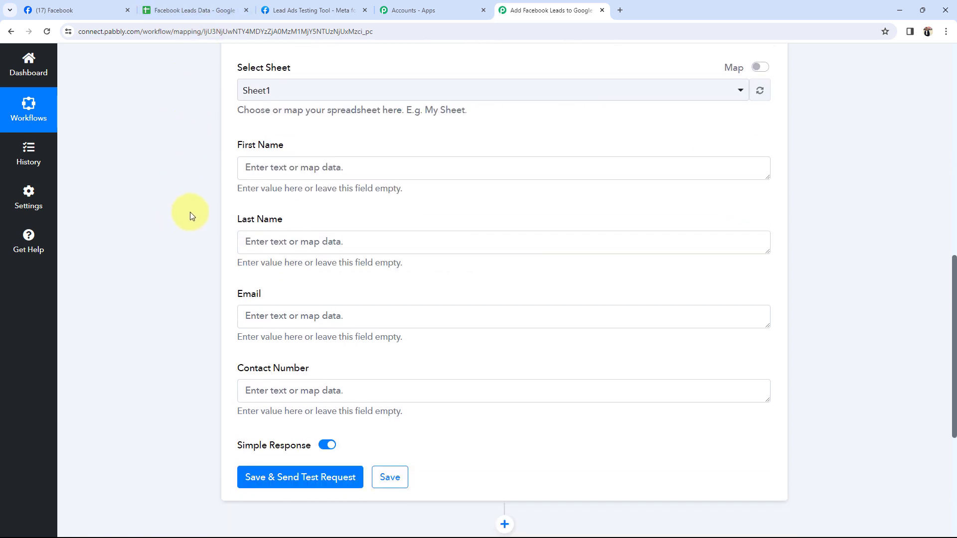
pyautogui.click(257, 92)
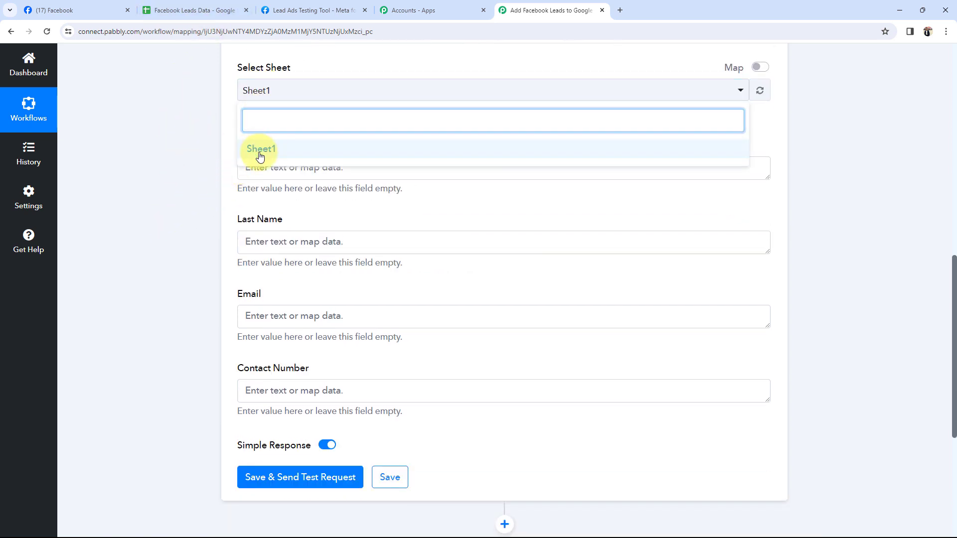
pyautogui.click(260, 149)
pyautogui.click(192, 10)
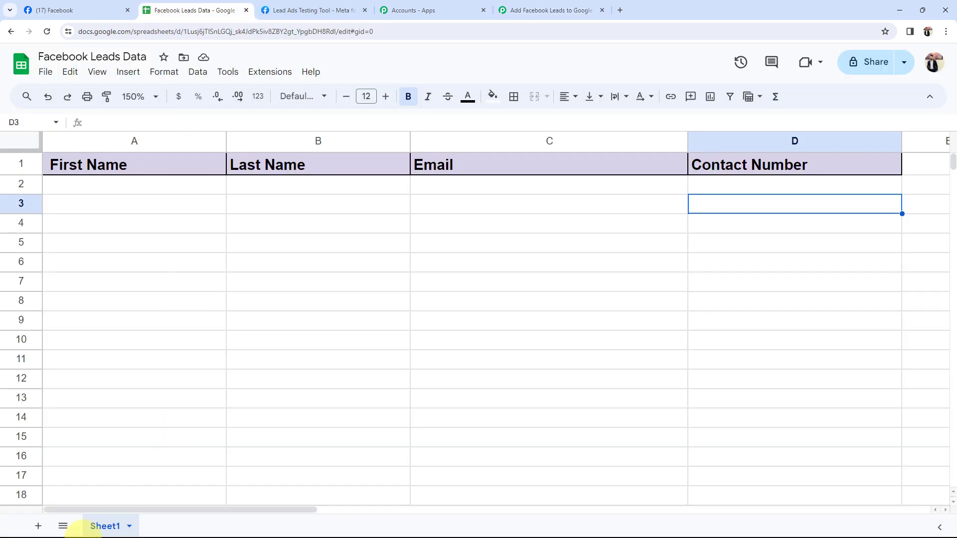
pyautogui.click(514, 10)
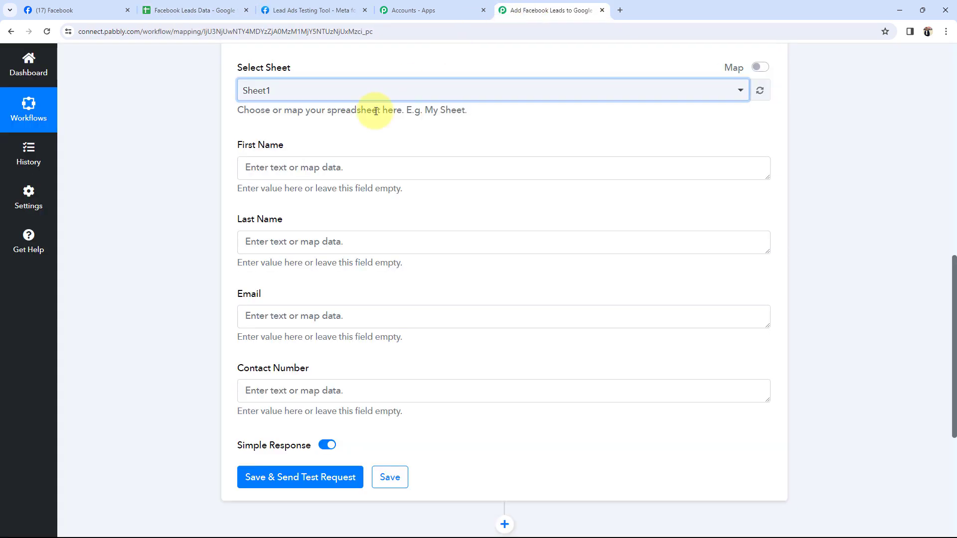
pyautogui.click(217, 222)
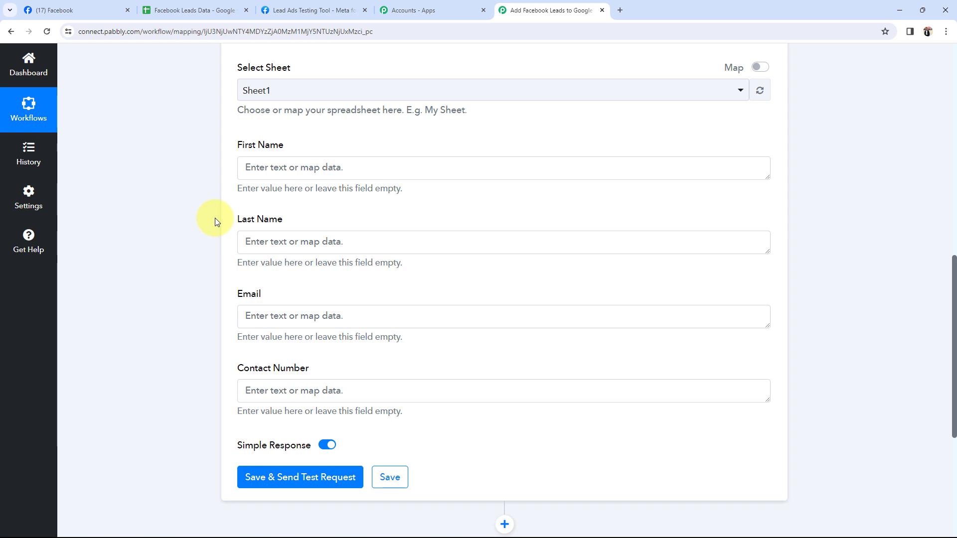
# Map the action's First Name field to Res4 First Name from the Facebook Lead Ads trigger
pyautogui.scroll(12, 212, 220)
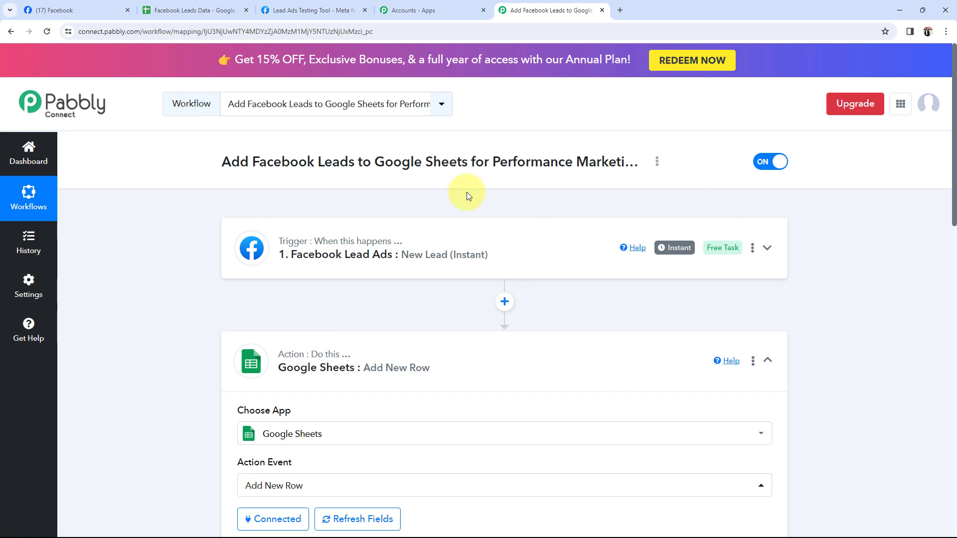
pyautogui.scroll(-4, 192, 383)
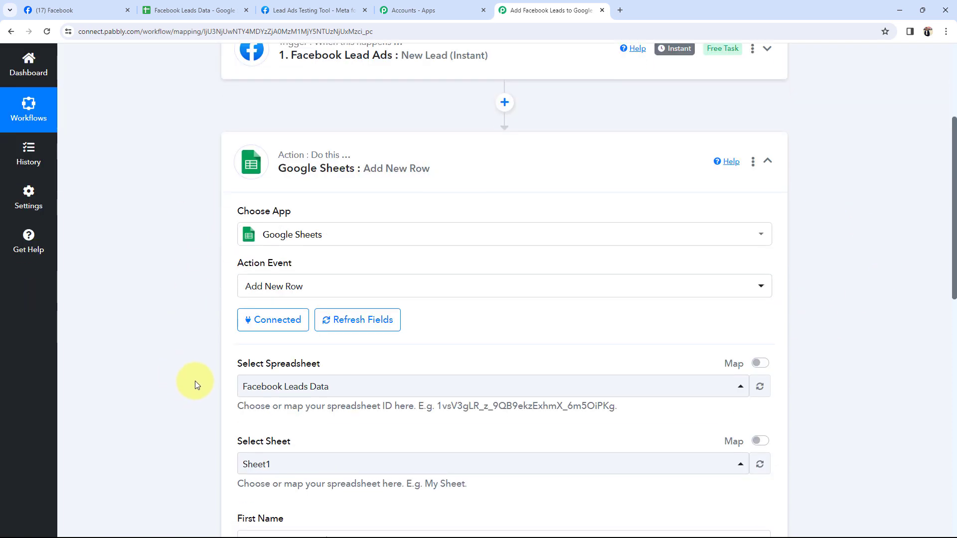
pyautogui.scroll(-5, 196, 381)
pyautogui.scroll(-1, 197, 381)
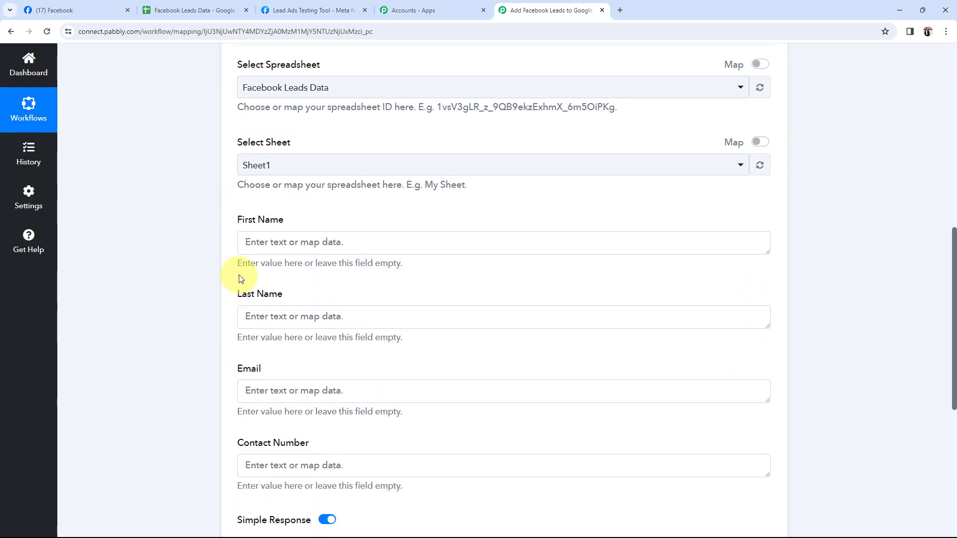
pyautogui.scroll(-2, 147, 328)
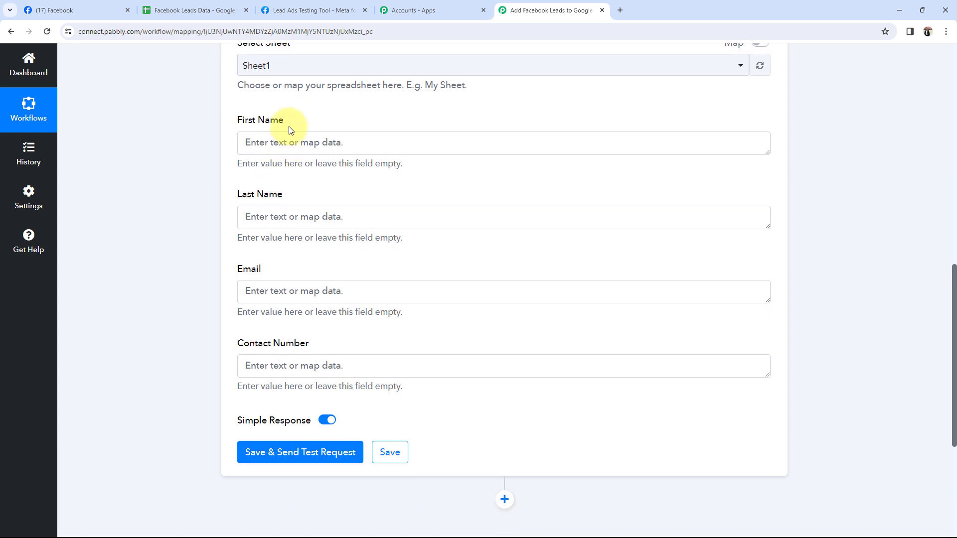
pyautogui.click(267, 142)
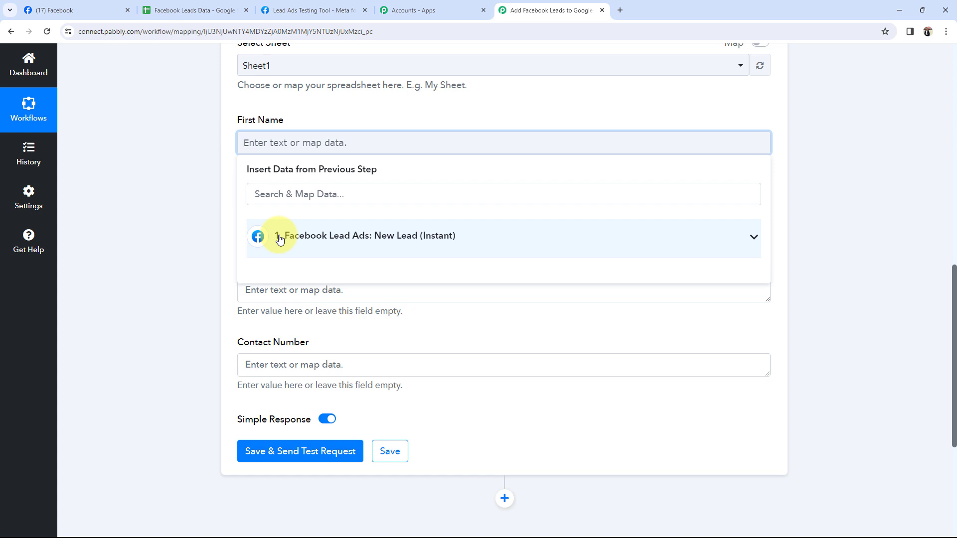
pyautogui.click(752, 234)
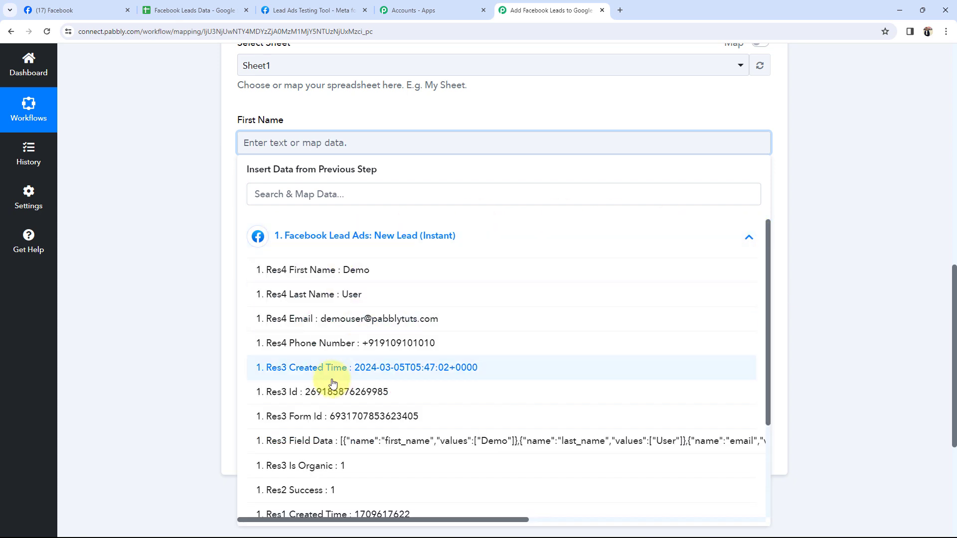
pyautogui.scroll(-3, 344, 389)
pyautogui.scroll(3, 364, 409)
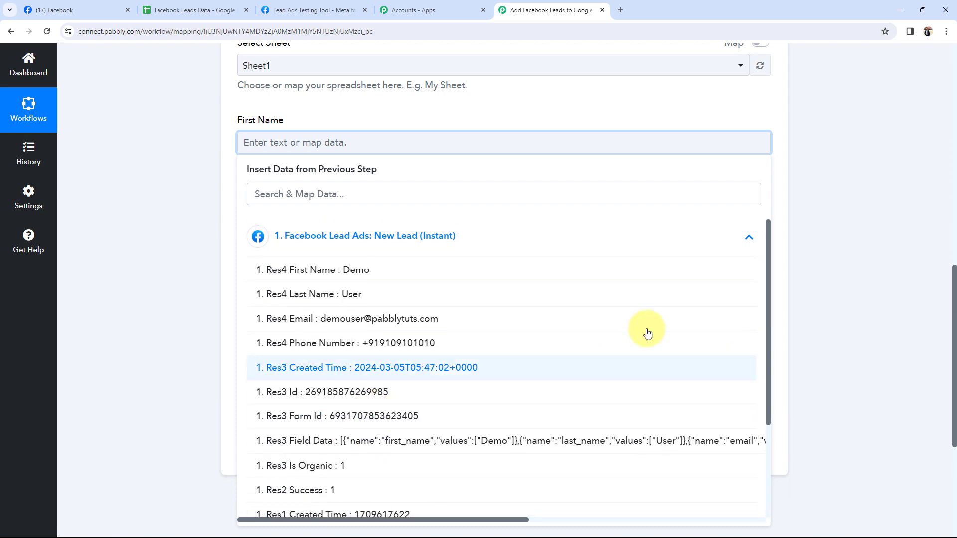
pyautogui.click(328, 275)
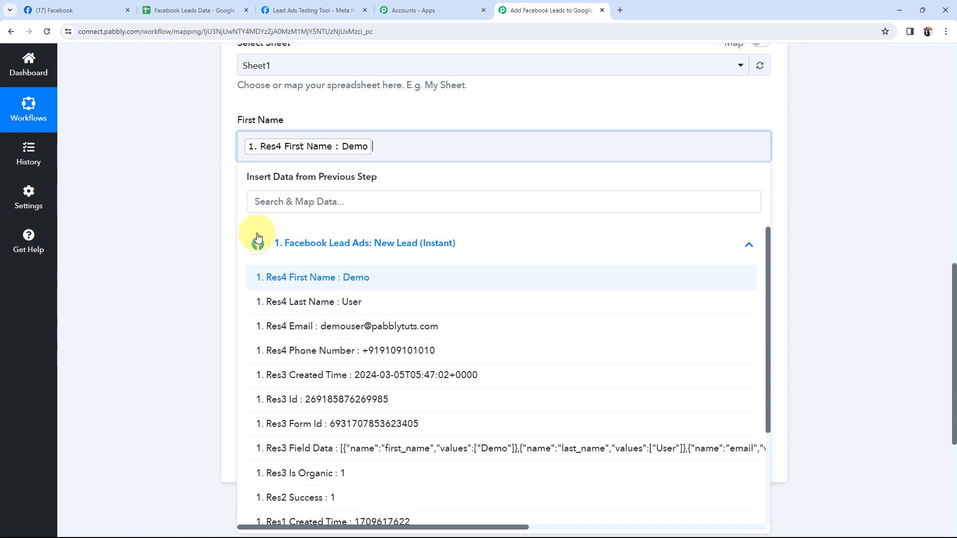
pyautogui.click(143, 197)
# Map the Last Name field to Res4 Last Name from the Facebook Lead Ads trigger
pyautogui.click(289, 223)
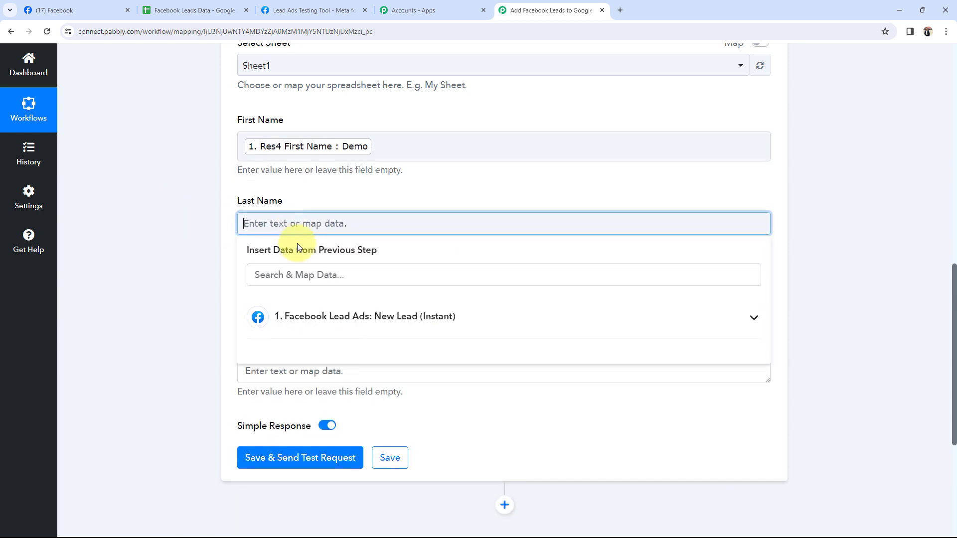
pyautogui.click(299, 324)
pyautogui.click(306, 372)
pyautogui.click(215, 254)
# Map the Email field to Res4 Email from the Facebook Lead Ads trigger
pyautogui.scroll(-2, 215, 253)
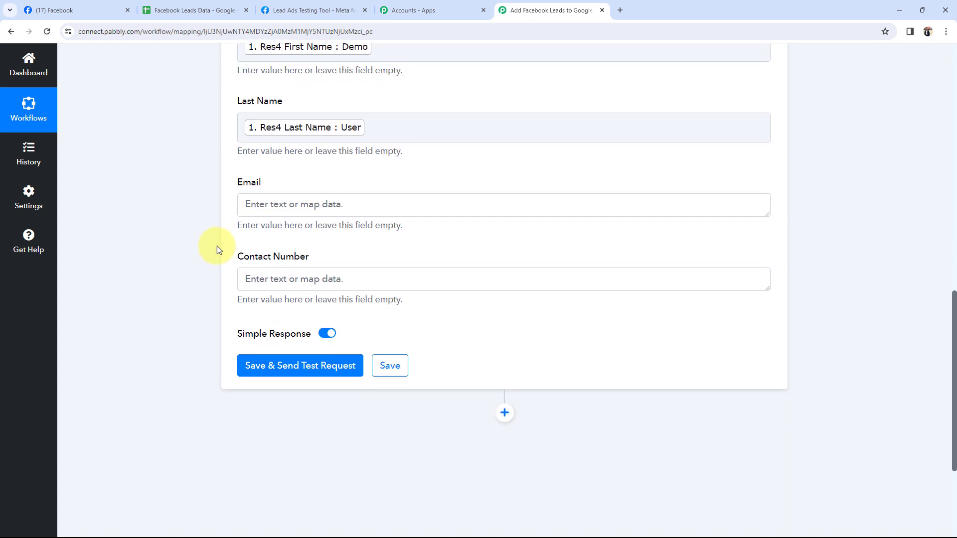
pyautogui.click(264, 209)
pyautogui.click(306, 298)
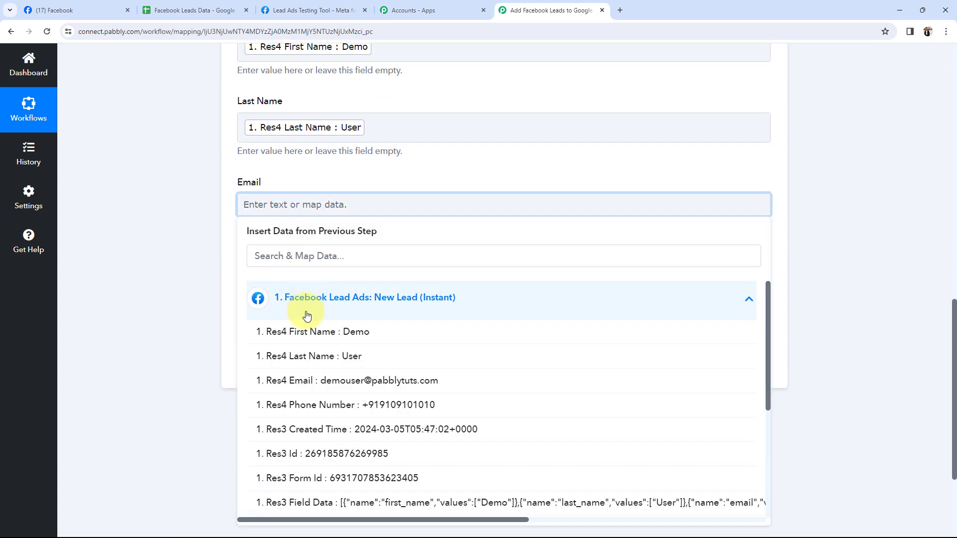
pyautogui.click(321, 378)
pyautogui.click(208, 239)
# Map the Contact Number field to Res4 Phone Number from the Facebook Lead Ads trigger
pyautogui.click(270, 291)
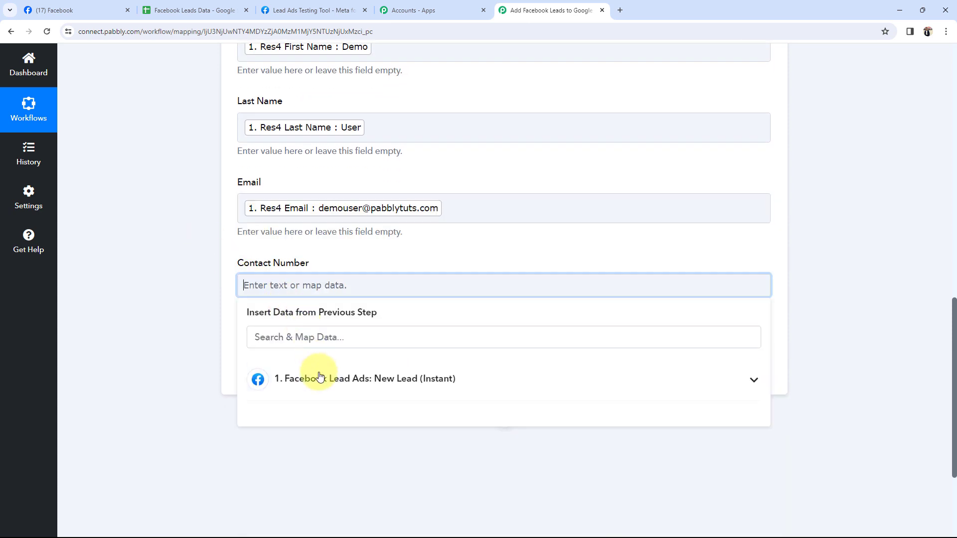
pyautogui.click(320, 376)
pyautogui.click(338, 489)
pyautogui.click(209, 314)
# Review the four mapped fields against the columns and rows of the Facebook Leads Data spreadsheet, and return to the workflow
pyautogui.scroll(3, 210, 314)
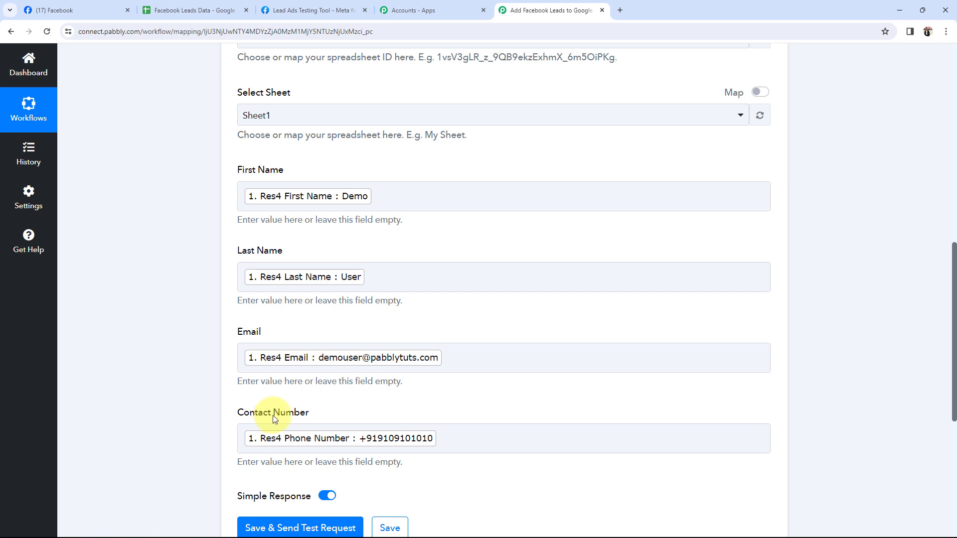
pyautogui.click(195, 10)
pyautogui.click(153, 208)
pyautogui.click(440, 232)
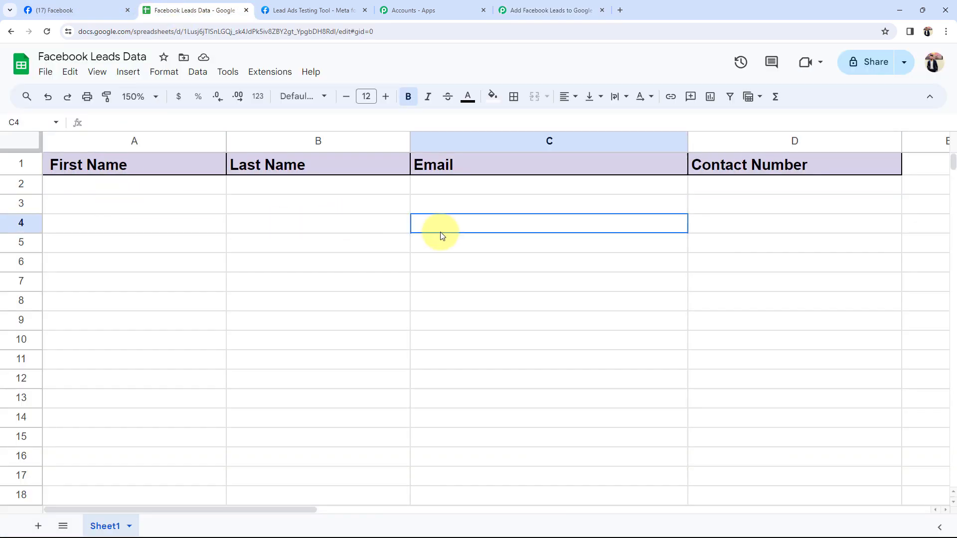
pyautogui.click(513, 10)
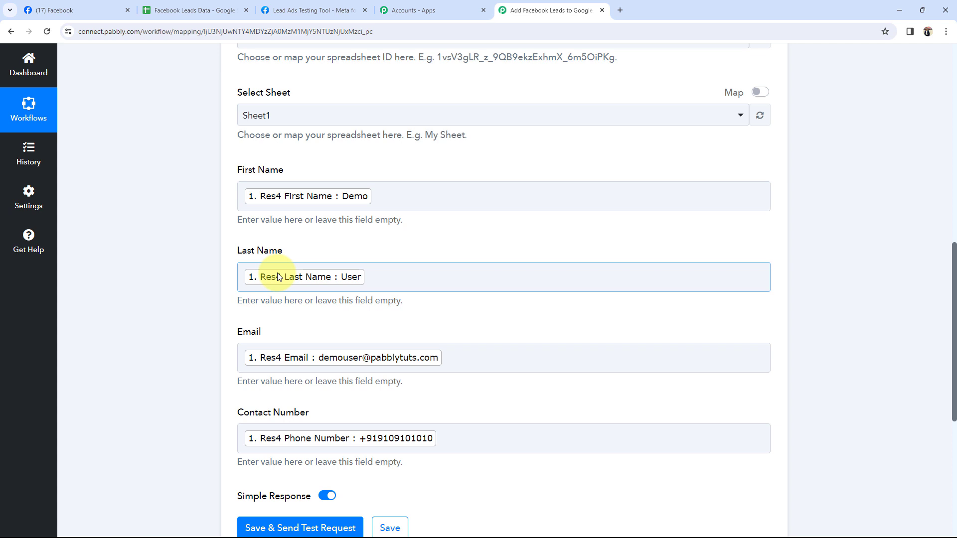
# Save the Google Sheets Add New Row action with a test request and review the response received
pyautogui.scroll(-2, 277, 276)
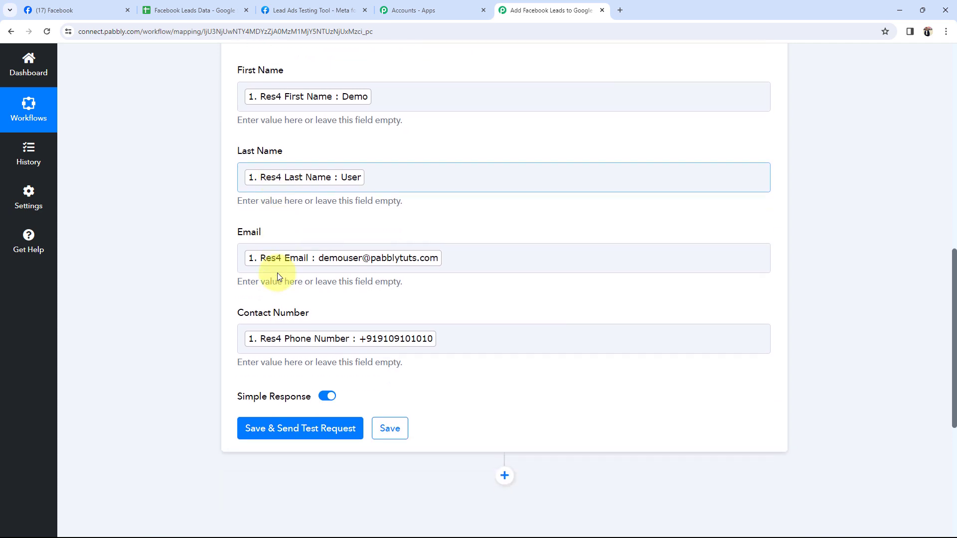
pyautogui.click(254, 429)
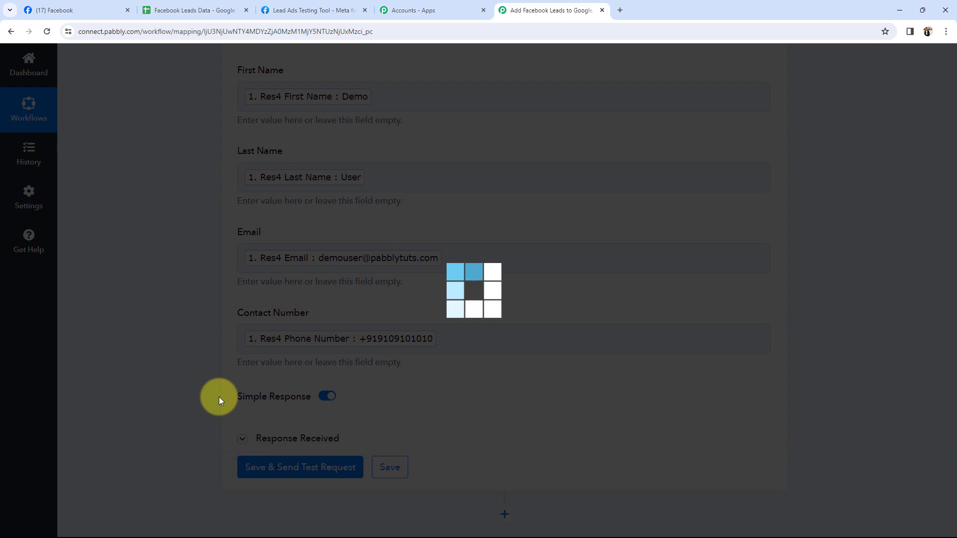
pyautogui.scroll(-7, 216, 378)
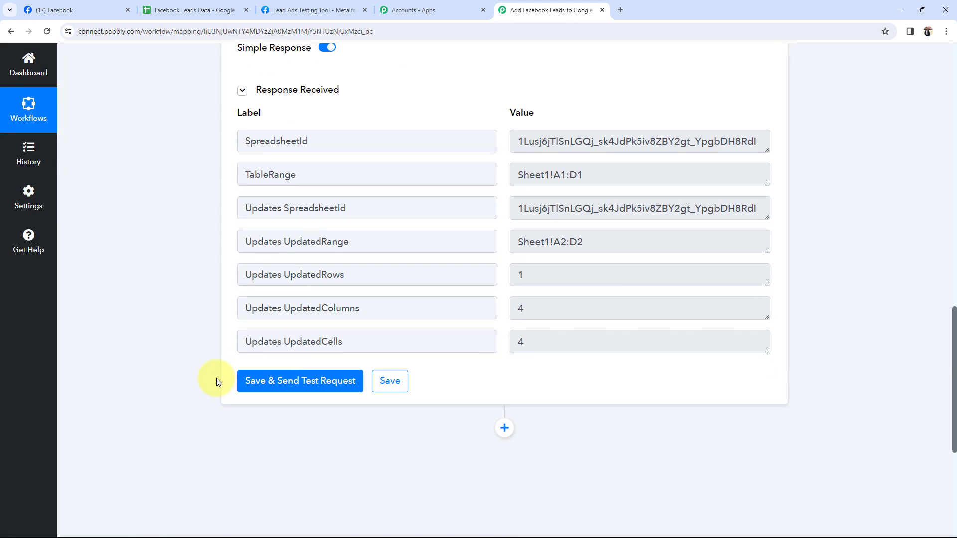
pyautogui.moveTo(587, 242); pyautogui.dragTo(818, 220)
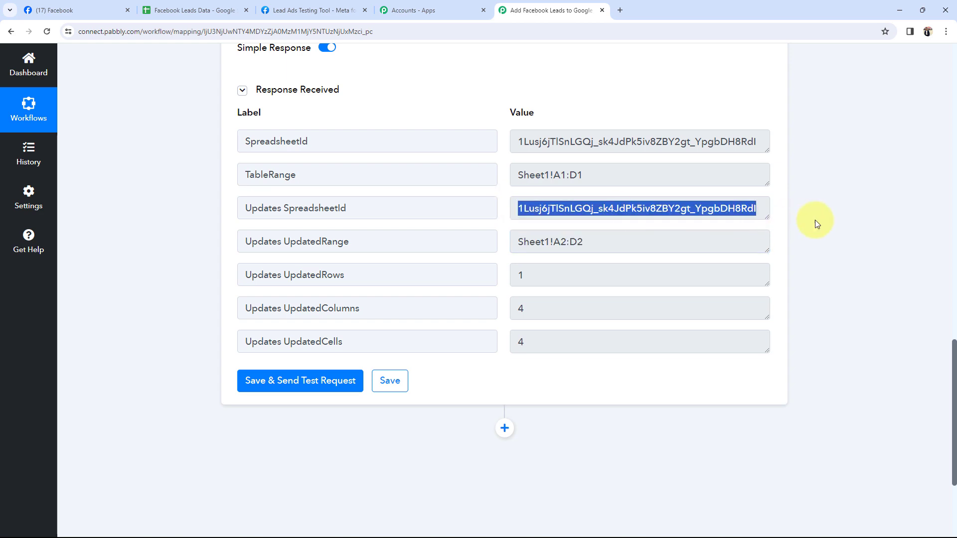
pyautogui.scroll(1, 579, 270)
pyautogui.scroll(3, 579, 271)
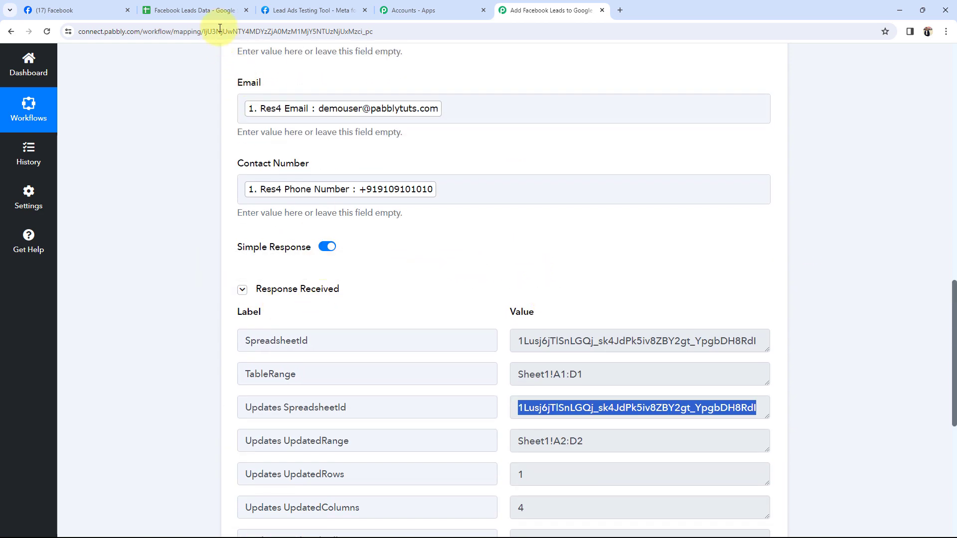
# Check the First Name, Last Name, Email and Contact Number cells of row 2 in the Facebook Leads Data spreadsheet
pyautogui.click(205, 10)
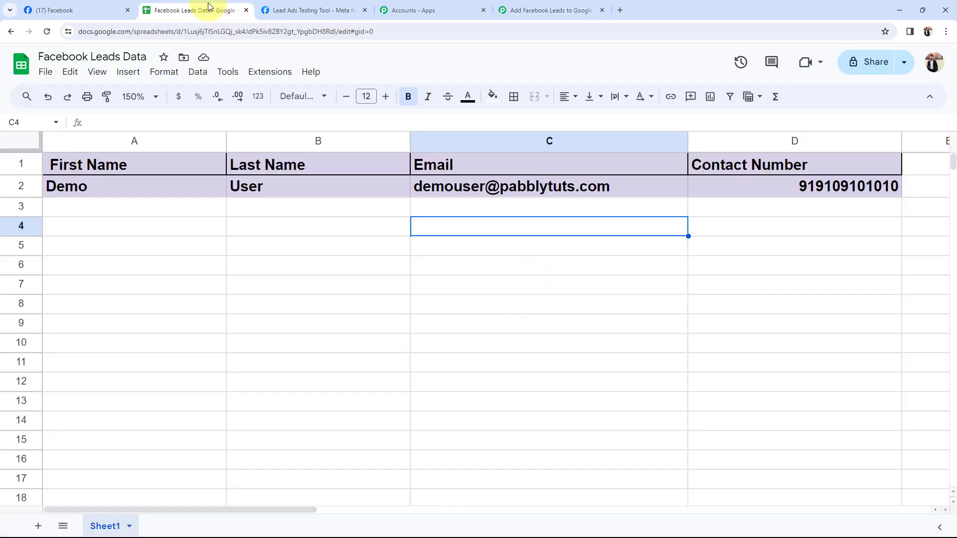
pyautogui.click(743, 299)
pyautogui.click(81, 184)
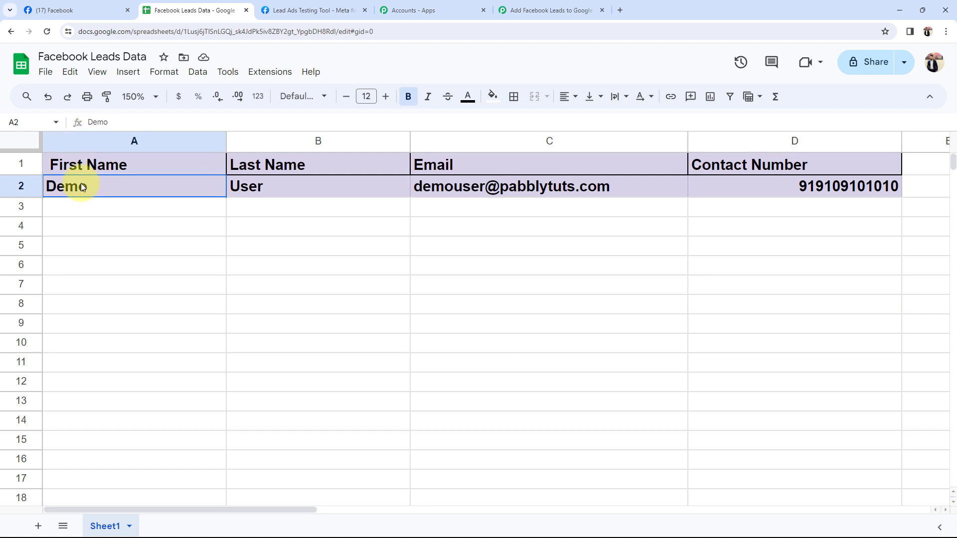
pyautogui.click(282, 187)
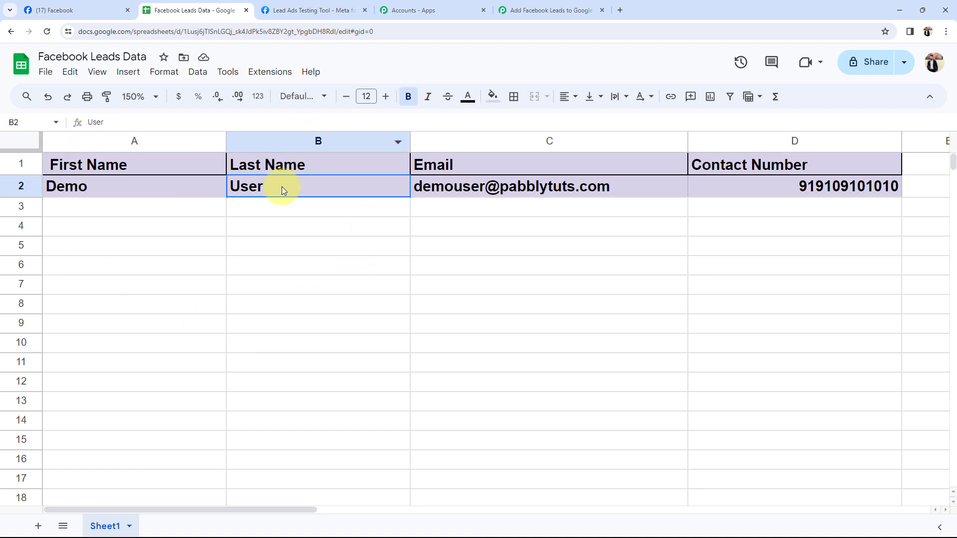
pyautogui.click(456, 193)
pyautogui.click(787, 191)
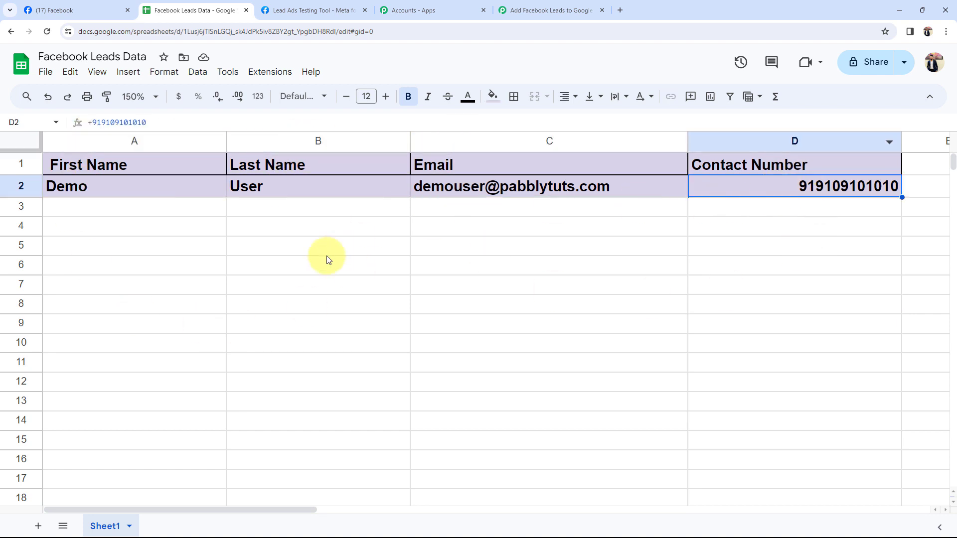
pyautogui.click(307, 284)
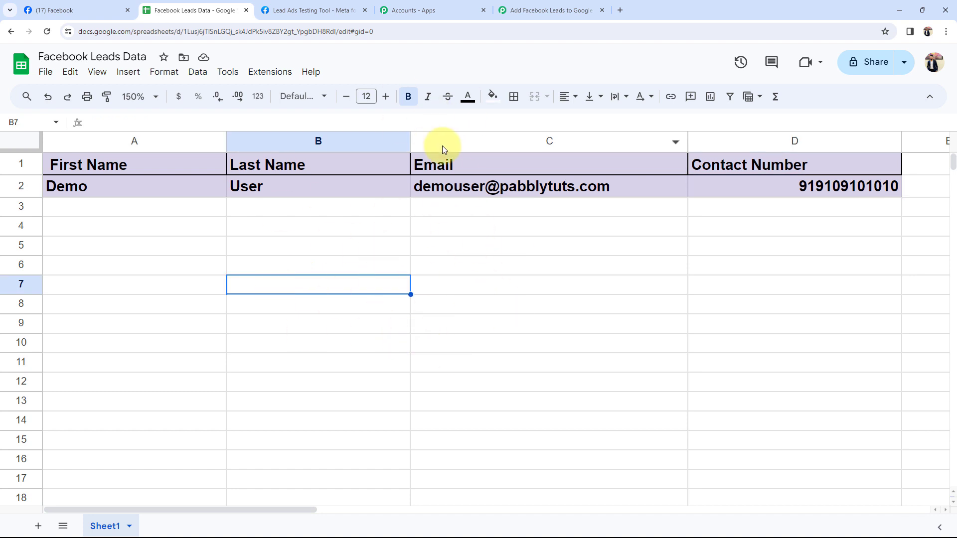
# Return to the Pabbly Connect workflow and collapse the Google Sheets Add New Row action
pyautogui.click(581, 9)
pyautogui.scroll(13, 186, 359)
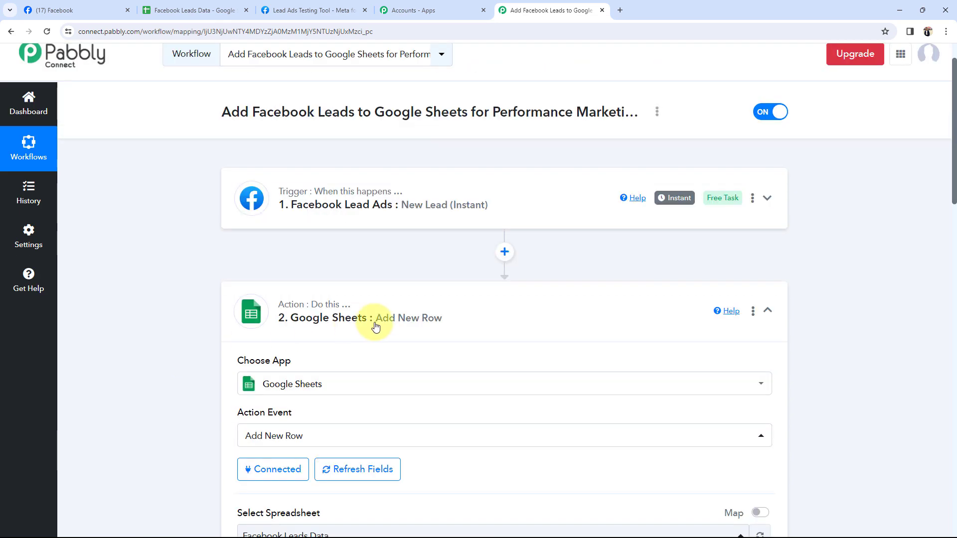
pyautogui.click(367, 316)
pyautogui.scroll(1, 105, 353)
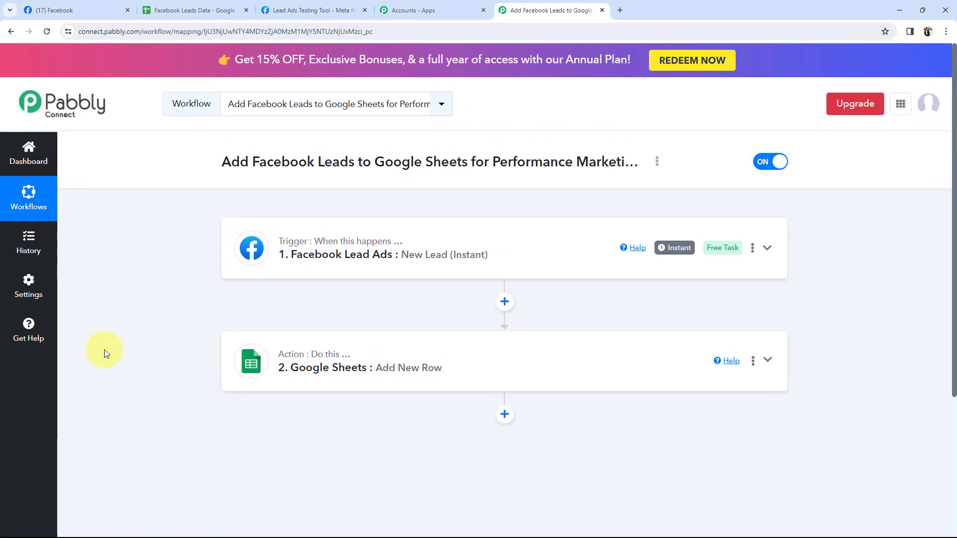